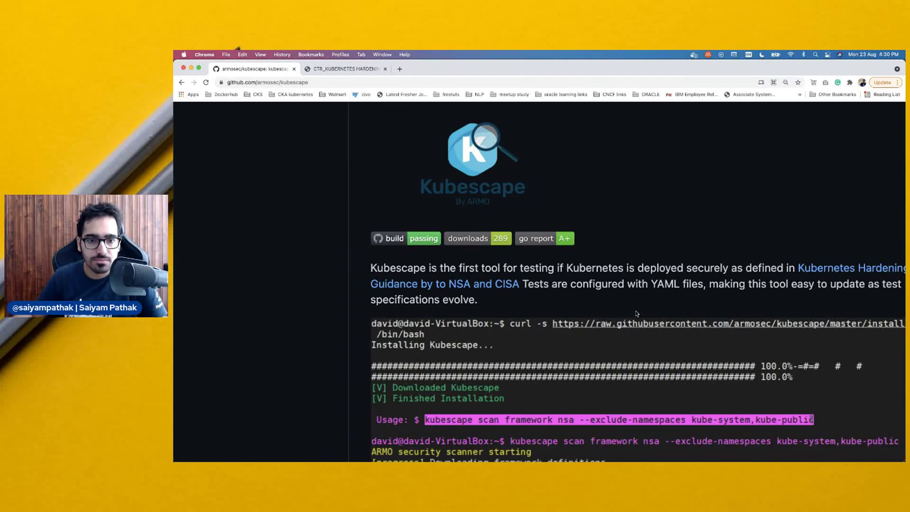
scroll(636, 313, "up", 2)
scroll(637, 314, "up", 5)
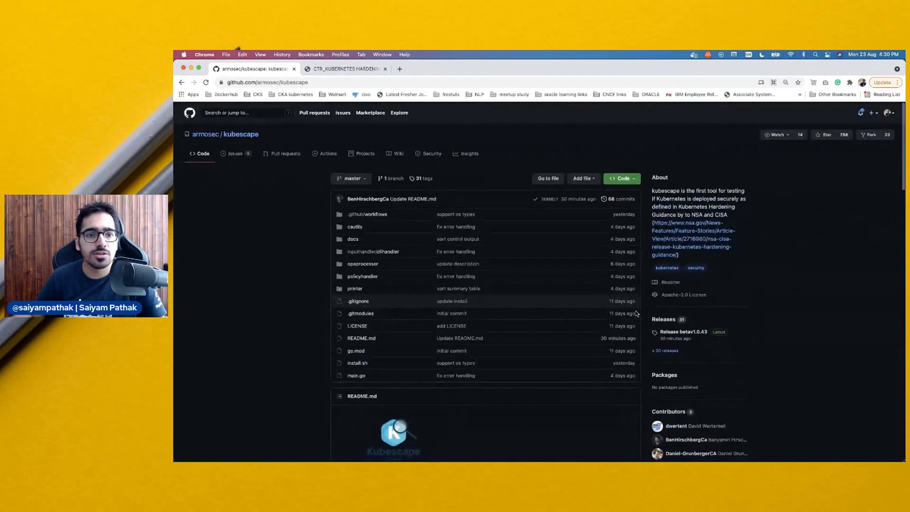
scroll(637, 313, "down", 3)
scroll(637, 313, "down", 2)
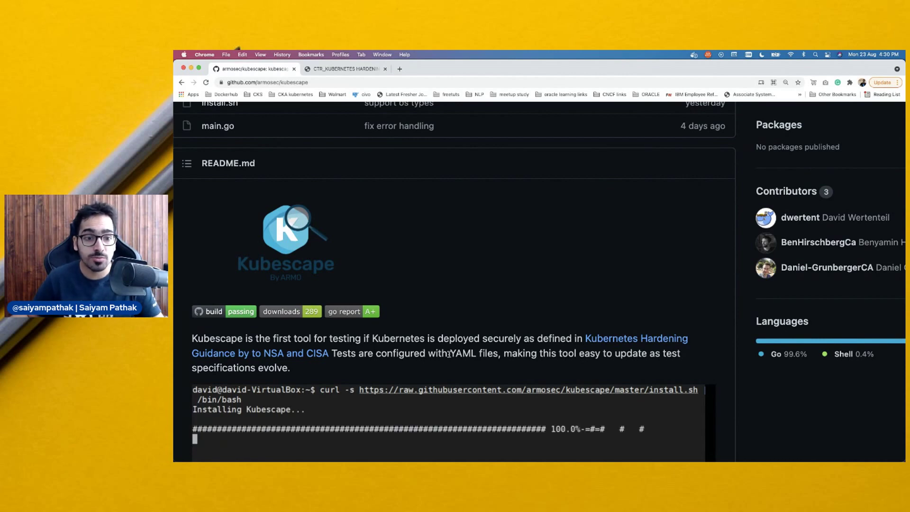
Switch from the Kubescape README to the NSA/CISA Kubernetes Hardening Guidance PDF tab.
left_click(346, 68)
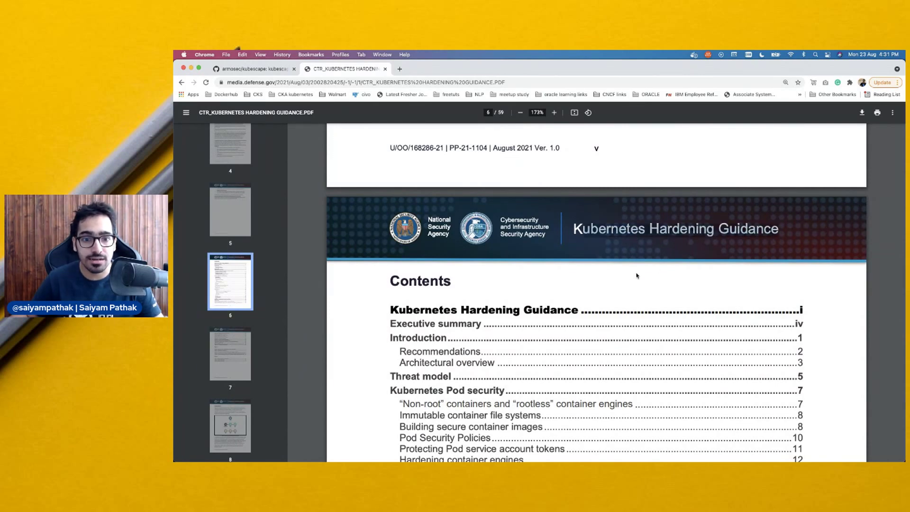
scroll(636, 276, "down", 3)
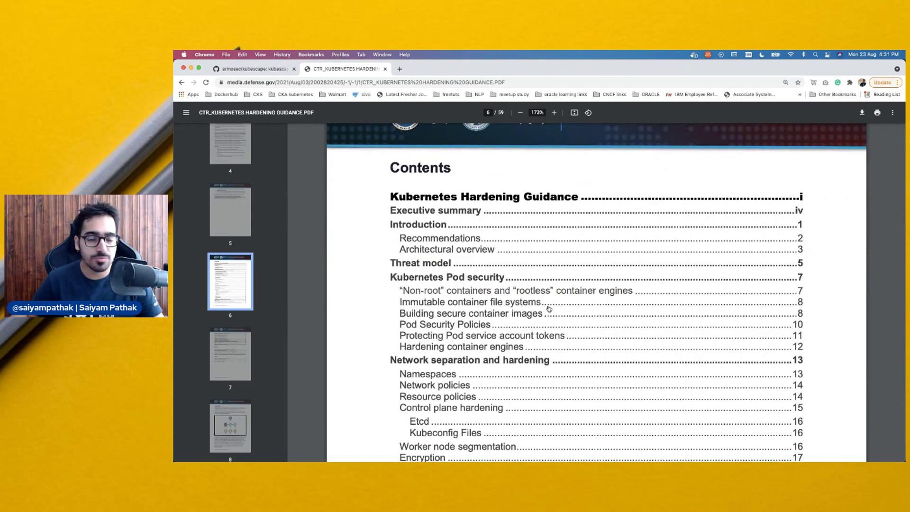
scroll(548, 308, "down", 4)
scroll(548, 309, "down", 4)
scroll(548, 308, "down", 5, "ctrl")
scroll(548, 308, "down", 3)
scroll(548, 307, "up", 3, "ctrl")
scroll(549, 308, "up", 2, "ctrl")
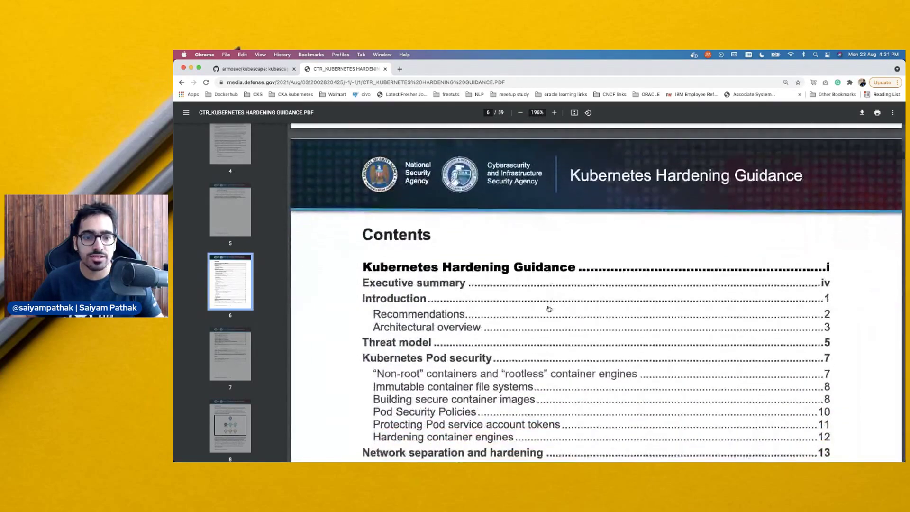
scroll(549, 307, "down", 3)
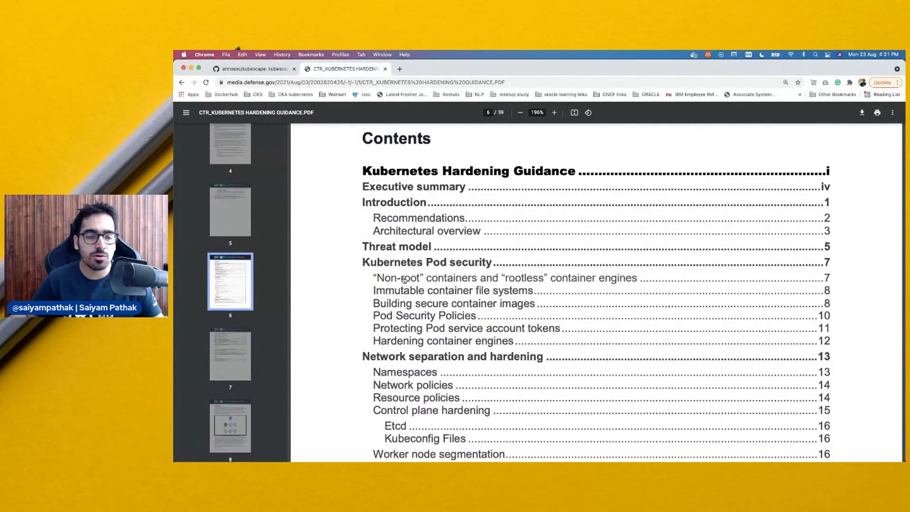
scroll(403, 279, "down", 4)
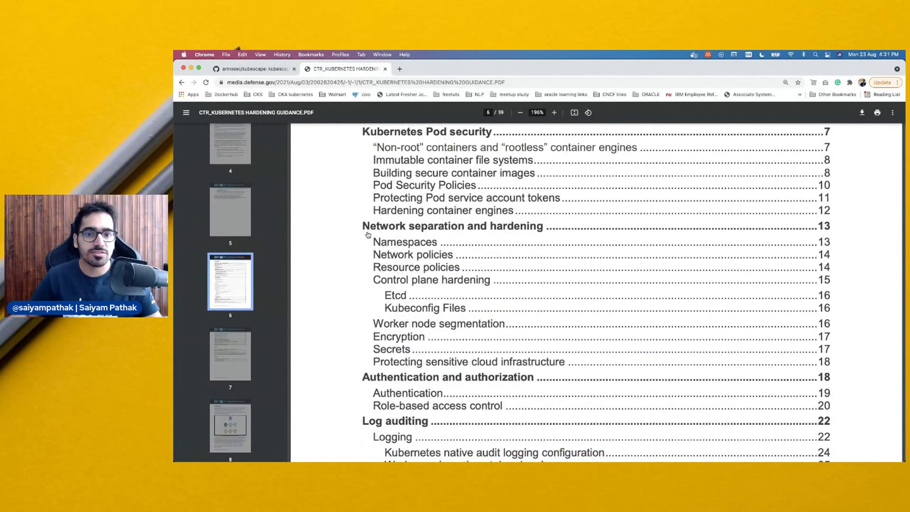
scroll(368, 235, "down", 4)
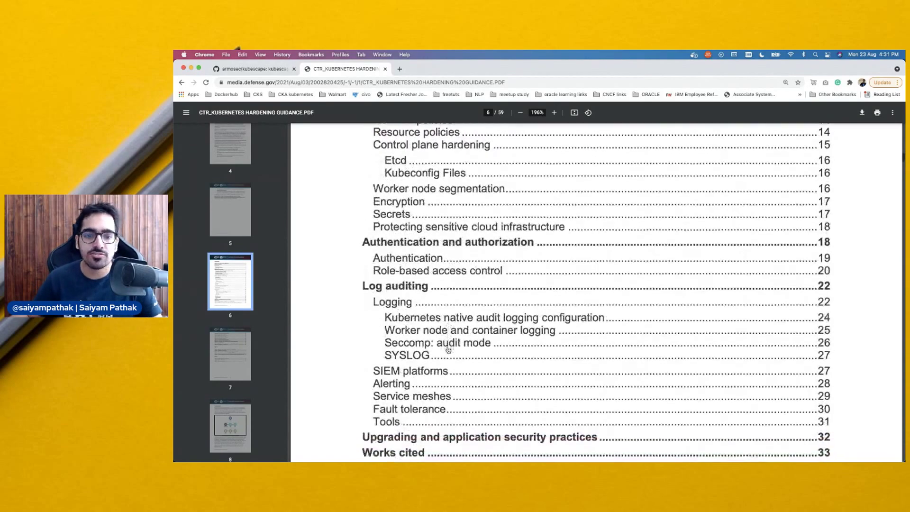
scroll(448, 349, "down", 4)
scroll(492, 333, "down", 3)
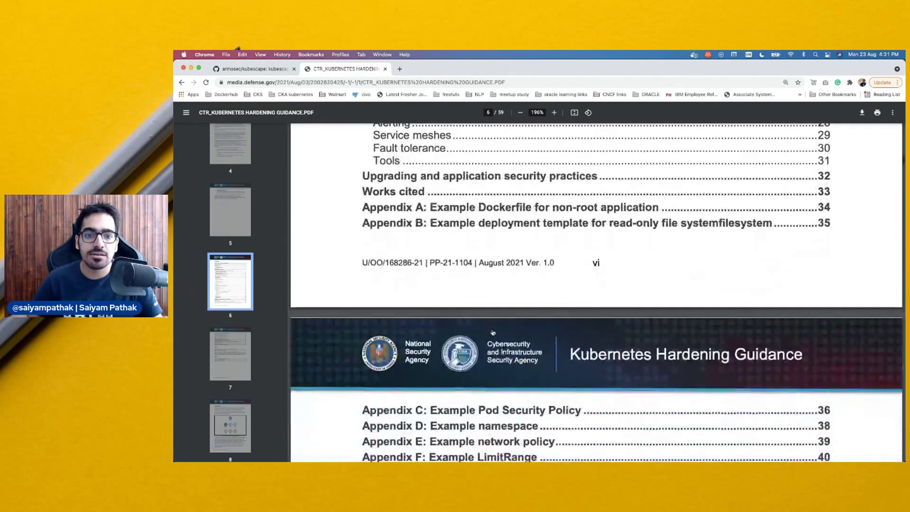
scroll(492, 332, "down", 3)
scroll(493, 333, "down", 2)
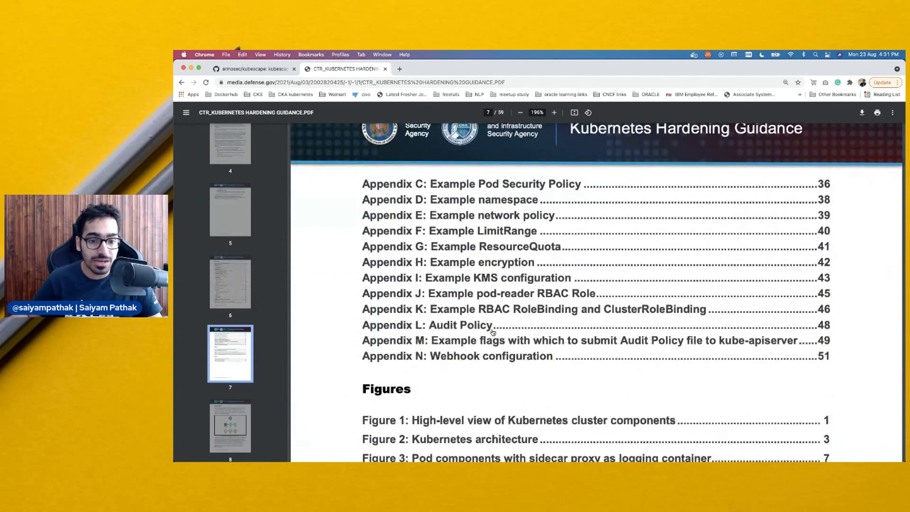
scroll(493, 333, "down", 3)
scroll(492, 332, "down", 2)
scroll(492, 332, "down", 3)
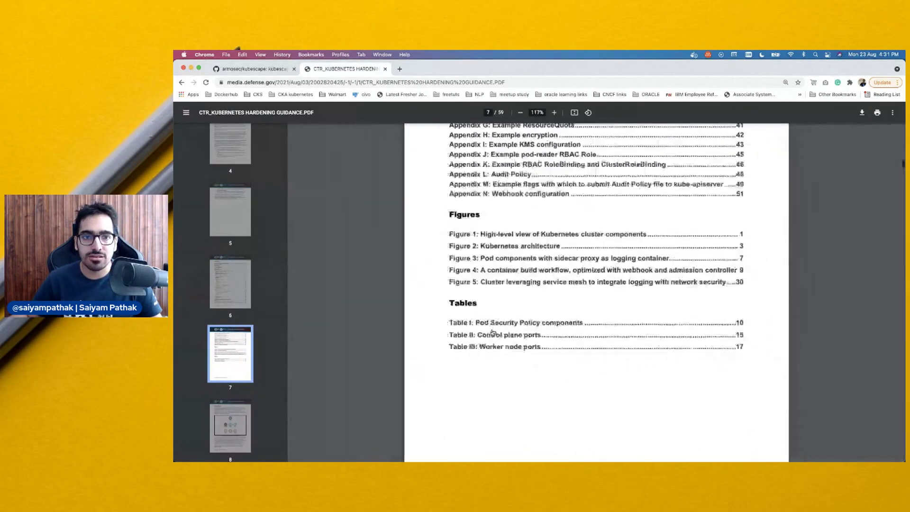
Return to the Kubescape repository and read down to the TL;DR Installation and Run commands.
left_click(245, 69)
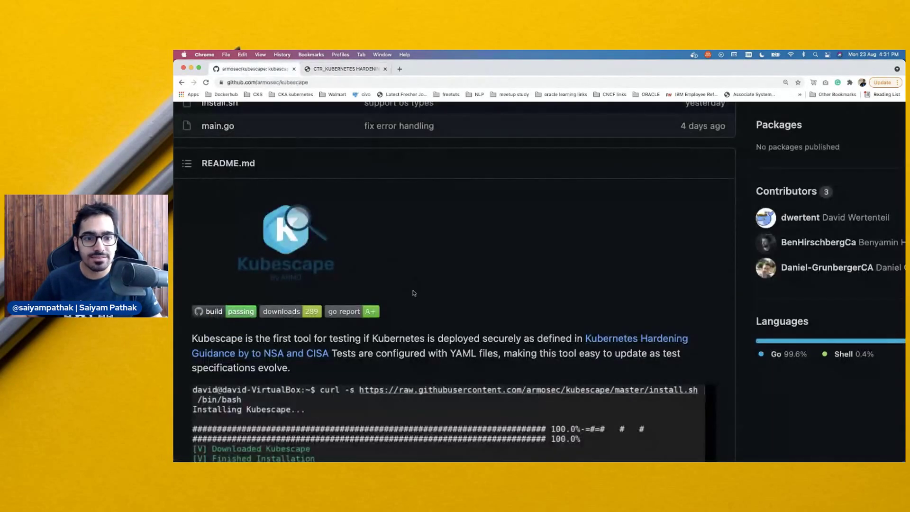
scroll(413, 293, "down", 3)
scroll(413, 294, "left", 1)
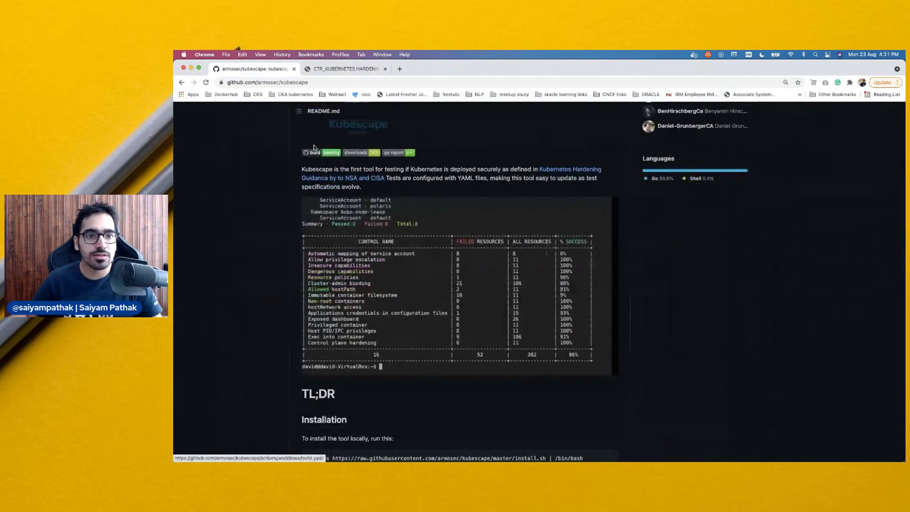
scroll(267, 236, "down", 4)
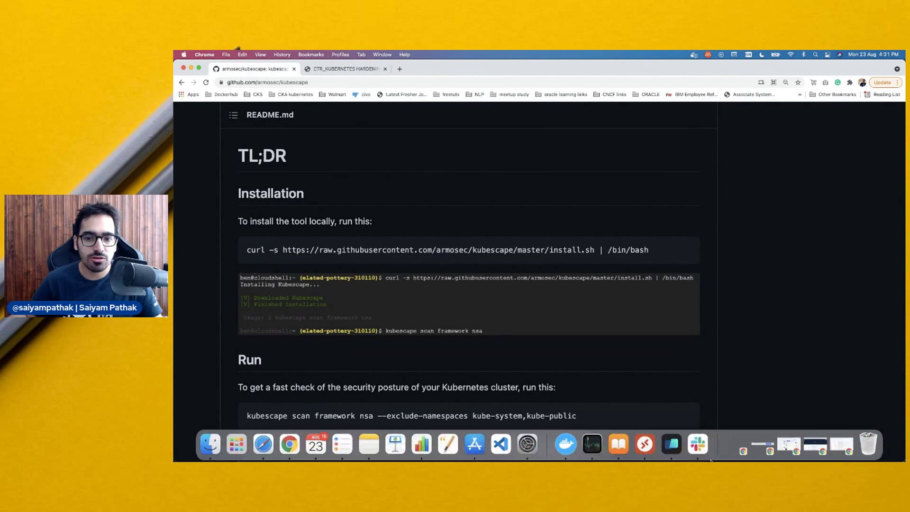
Confirm all four cluster nodes are Ready, then run the Kubescape curl install script.
left_click(675, 449)
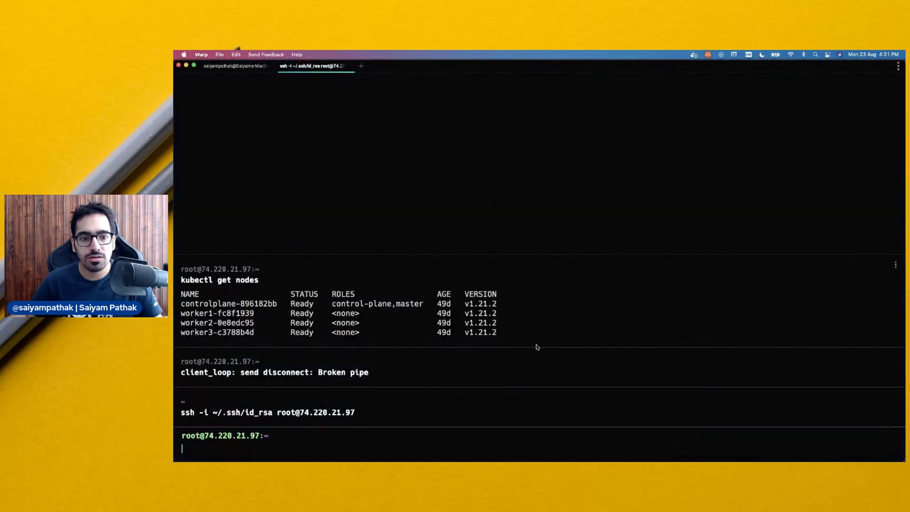
type("kubectl get nodes")
key("Return")
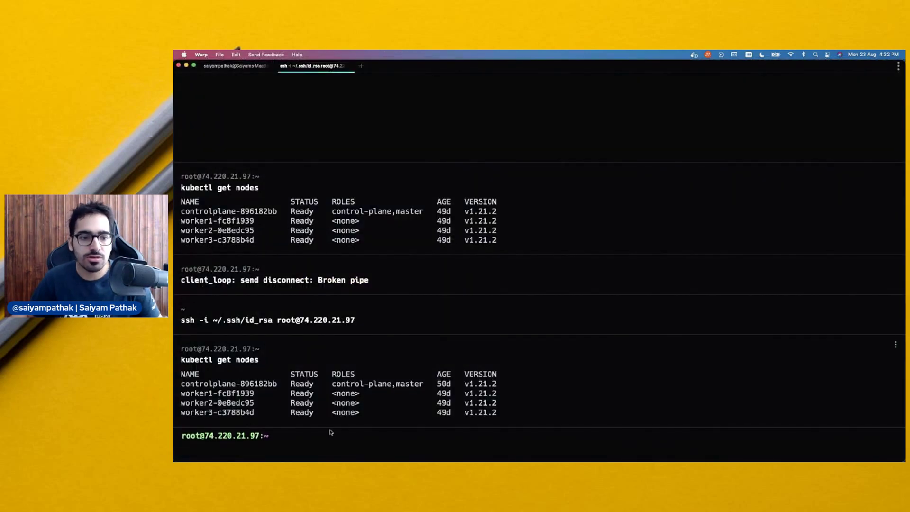
type("curl -s https://raw.githubusercontent.com/armosec/kubescape/master/install.sh | /bin/bash")
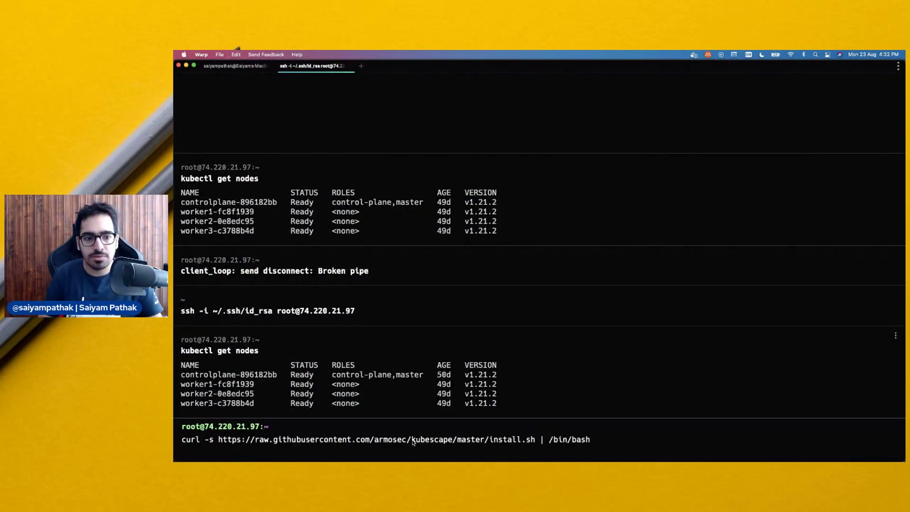
key("Return")
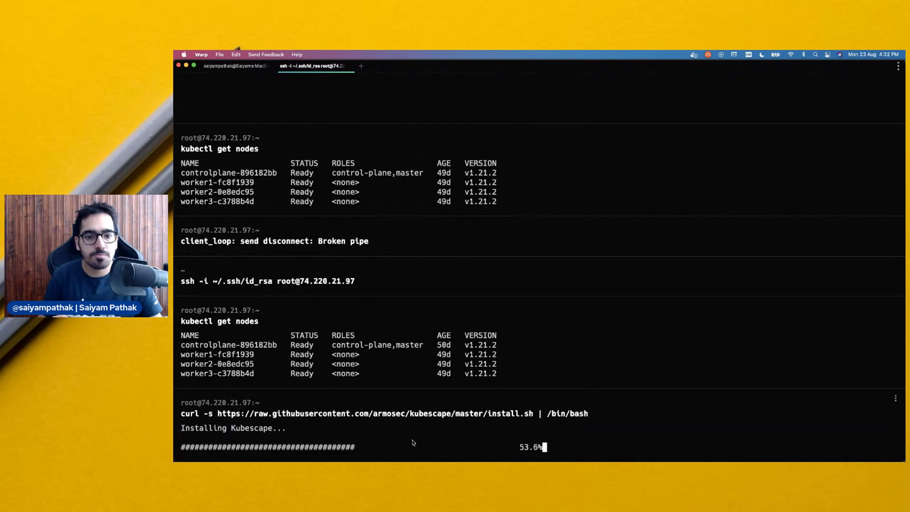
mouse_move(427, 334)
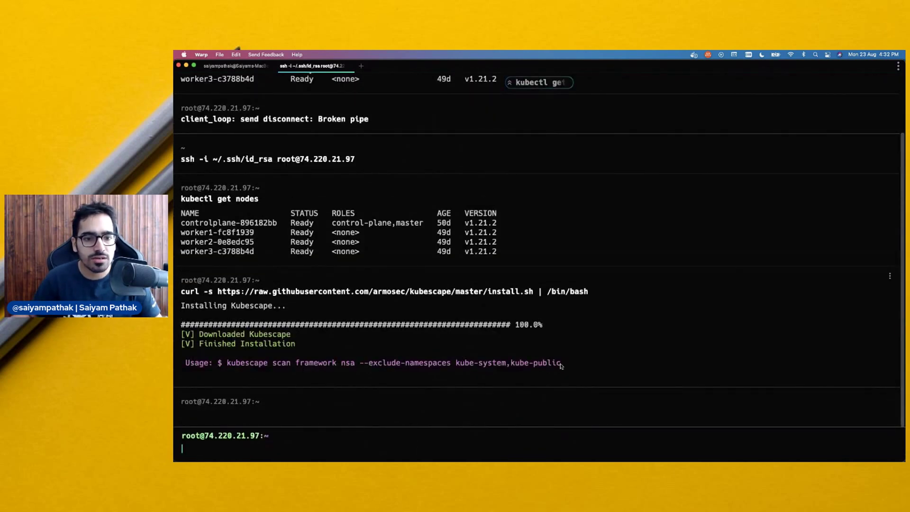
Copy the suggested Kubescape NSA framework scan command and run it.
left_click_drag(563, 362, 227, 366)
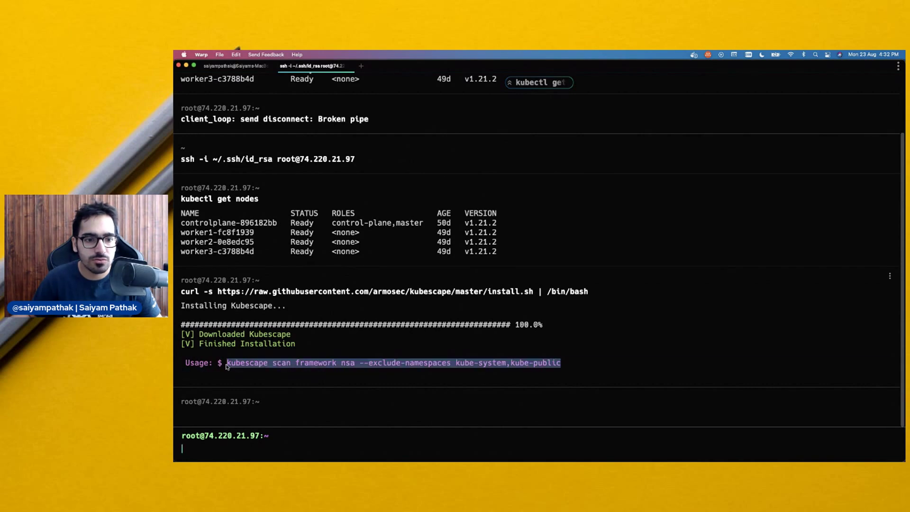
type("kubescape scan framework nsa --exclude-namespaces kube-system,kube-public")
key("Return")
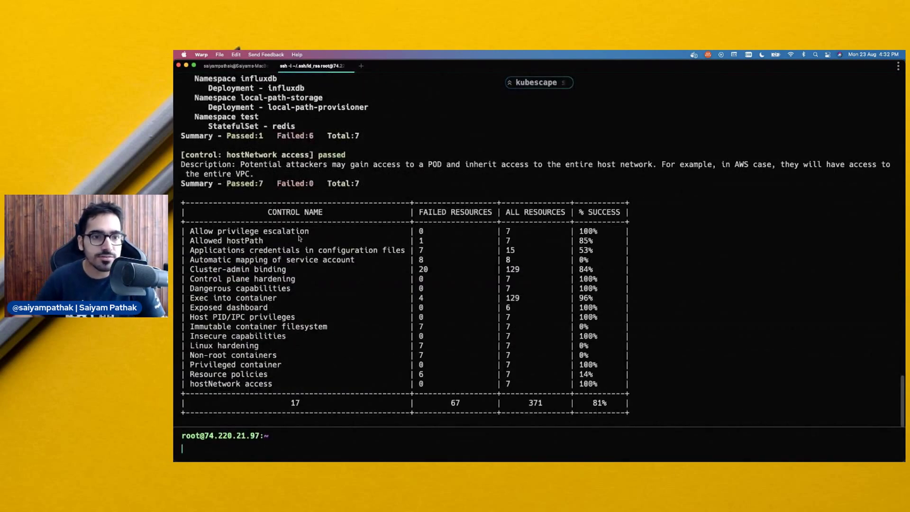
scroll(332, 360, "up", 5)
scroll(298, 213, "up", 5)
scroll(298, 215, "up", 5)
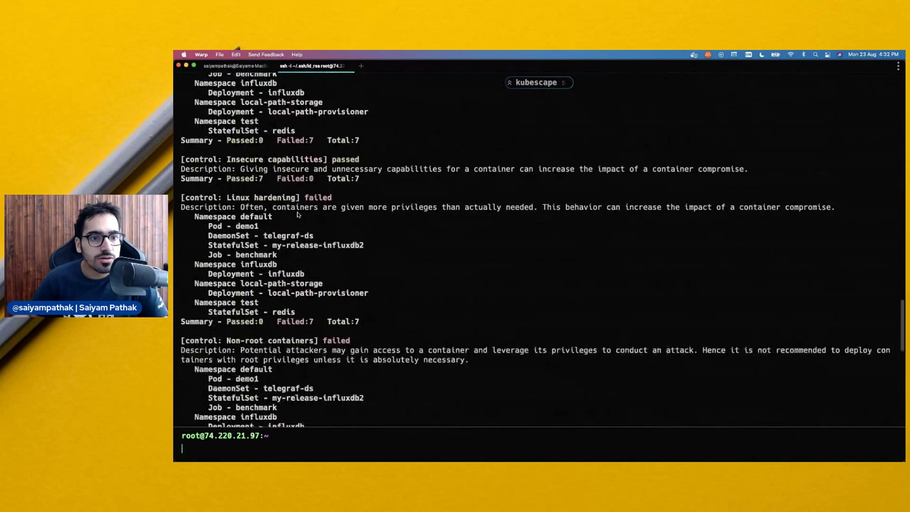
scroll(298, 215, "up", 5)
scroll(298, 215, "up", 5)
scroll(298, 215, "up", 5)
scroll(299, 215, "up", 5)
scroll(298, 214, "up", 5)
scroll(298, 215, "up", 5)
scroll(298, 215, "down", 5)
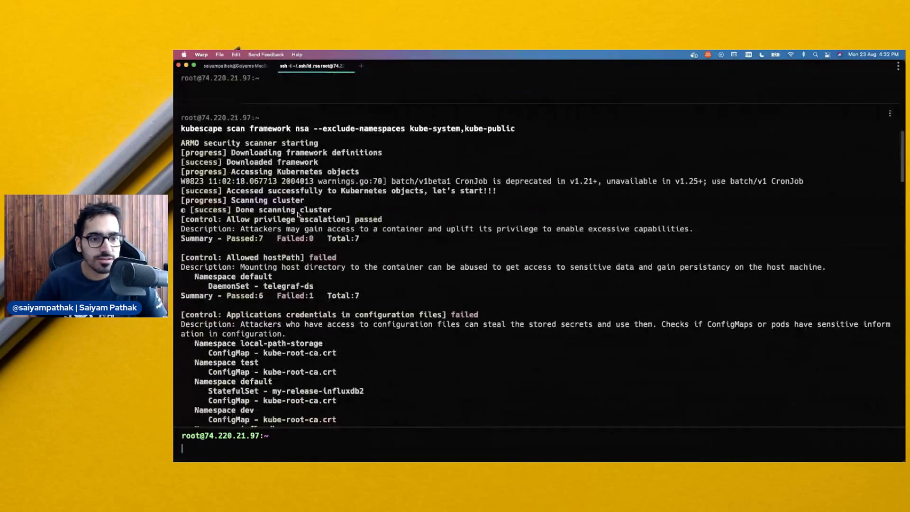
scroll(298, 215, "down", 5)
scroll(302, 160, "up", 3)
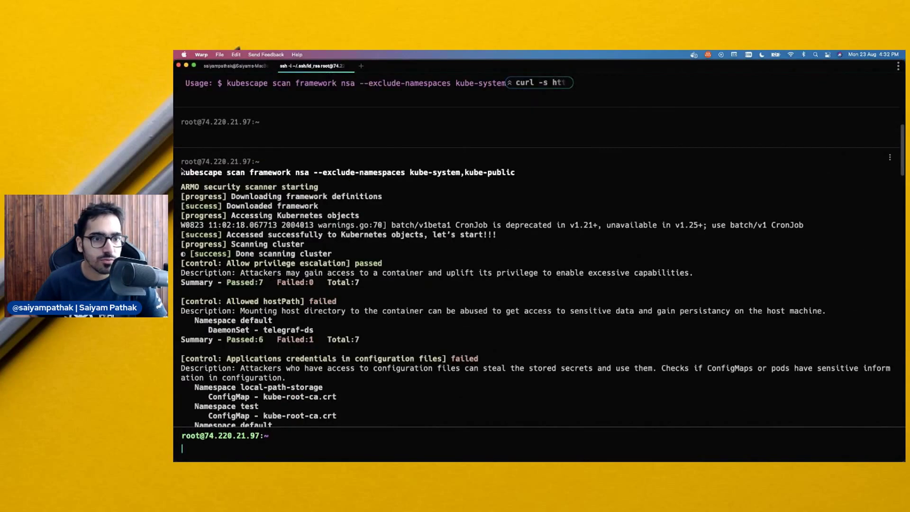
mouse_move(182, 172)
left_mouse_down()
mouse_move(577, 173)
mouse_move(548, 173)
left_mouse_up()
Highlight the scan command's --exclude-namespaces flag for kube-system and kube-public.
left_click(463, 186)
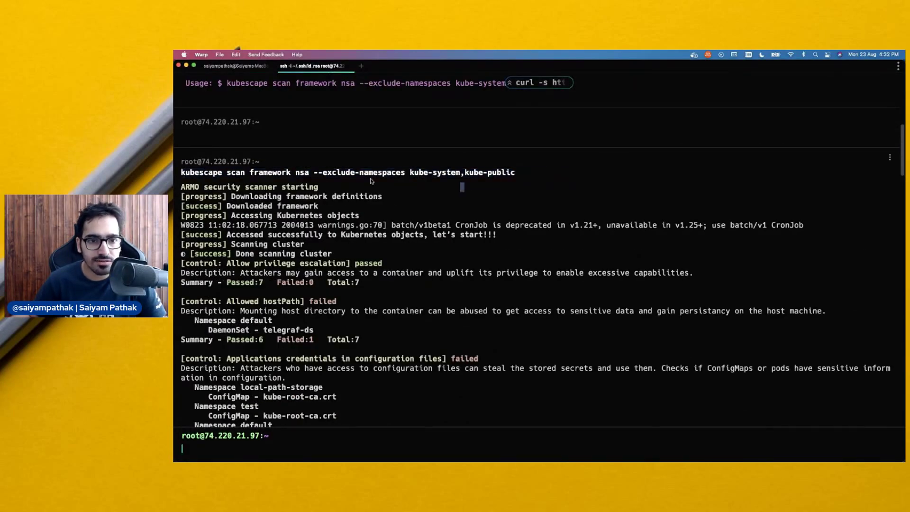
left_click_drag(318, 172, 547, 172)
left_click(548, 172)
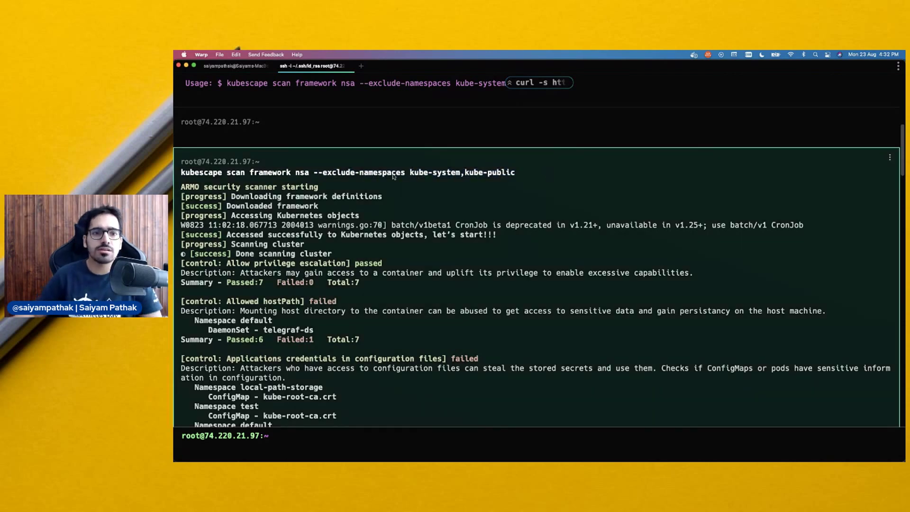
scroll(393, 177, "down", 1)
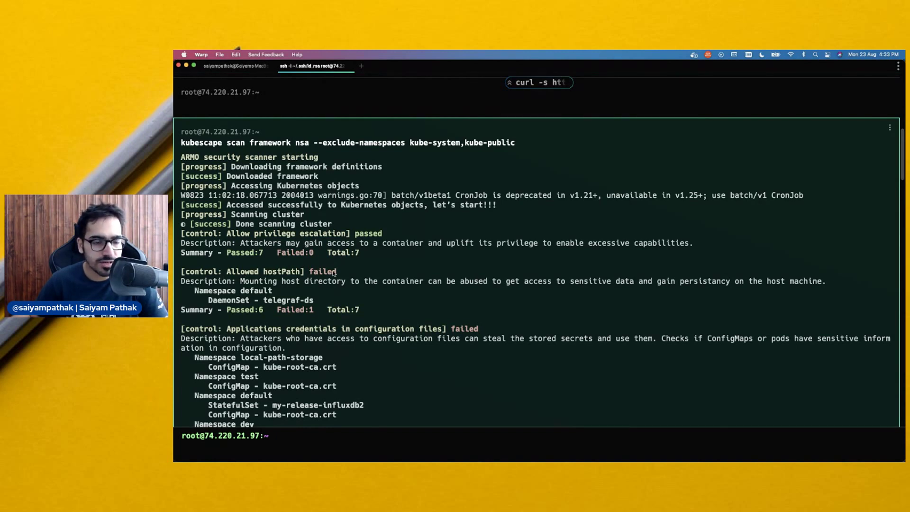
scroll(334, 273, "down", 1)
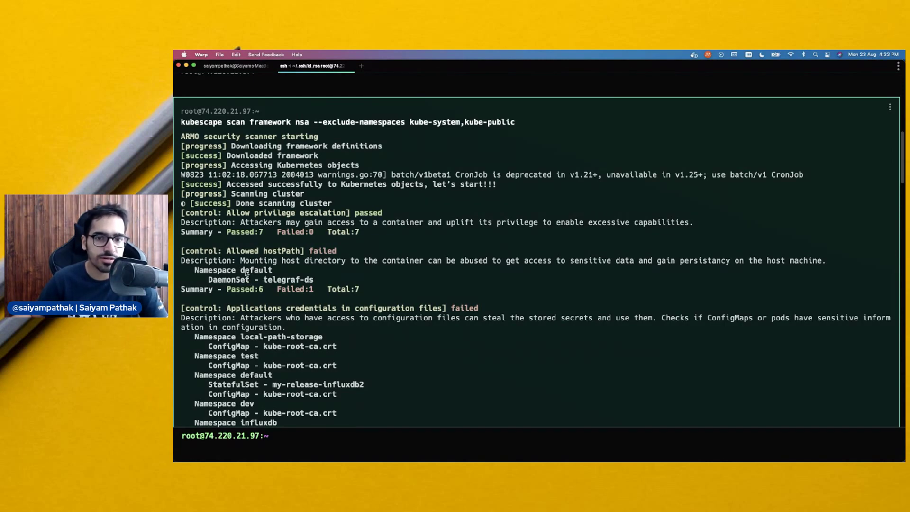
scroll(363, 265, "down", 2)
Highlight the Applications credentials control name and the namespaces with exposed ConfigMaps.
left_click_drag(227, 272, 384, 273)
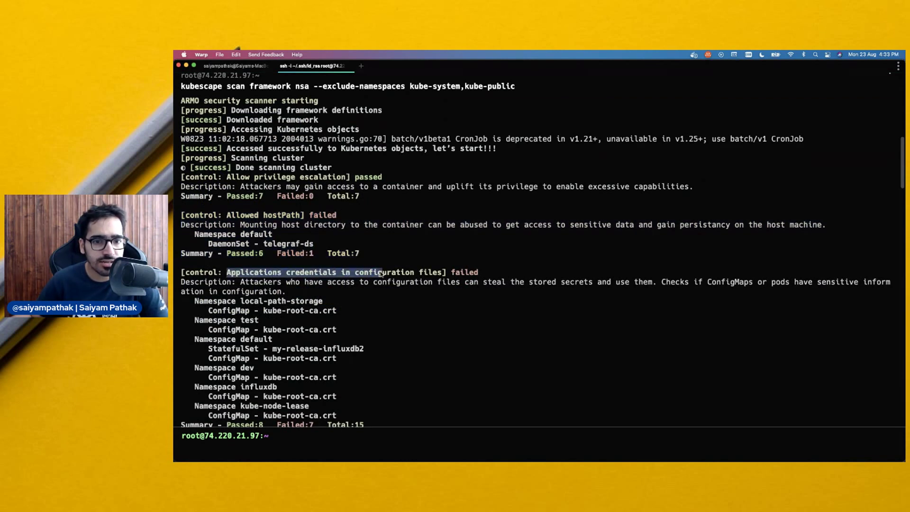
left_click_drag(384, 272, 446, 272)
left_click(315, 291)
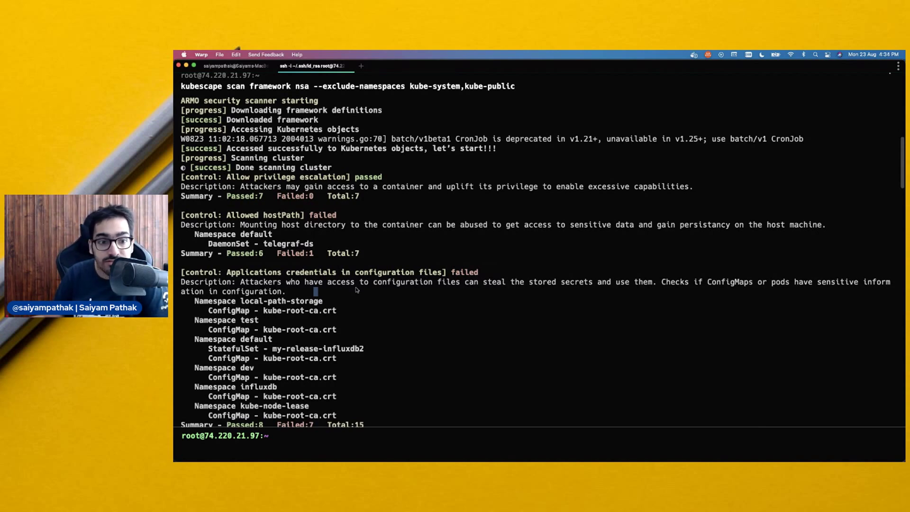
scroll(270, 283, "down", 2)
scroll(271, 283, "down", 1)
scroll(271, 283, "down", 2)
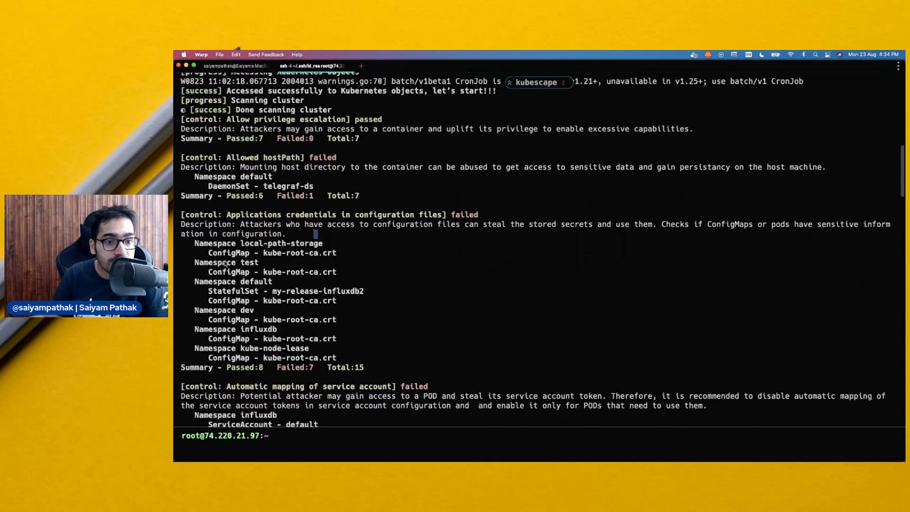
left_click_drag(206, 243, 350, 350)
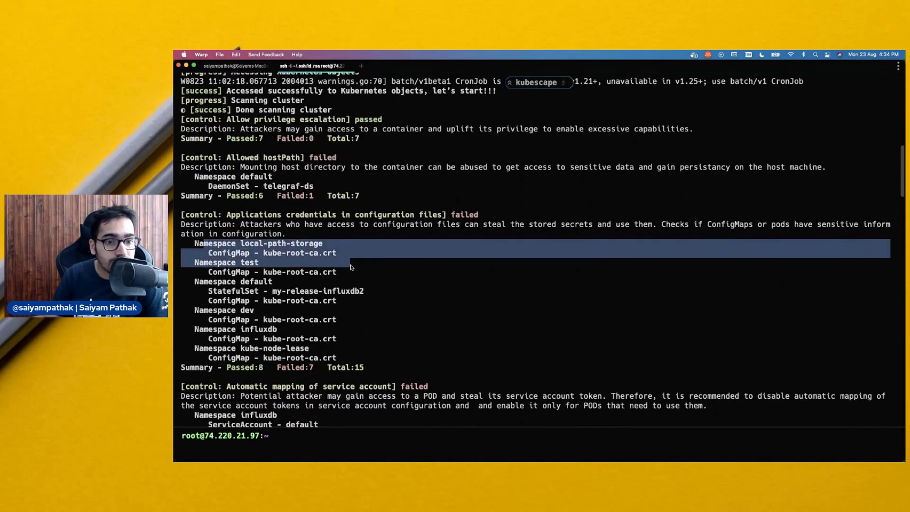
left_click(351, 350)
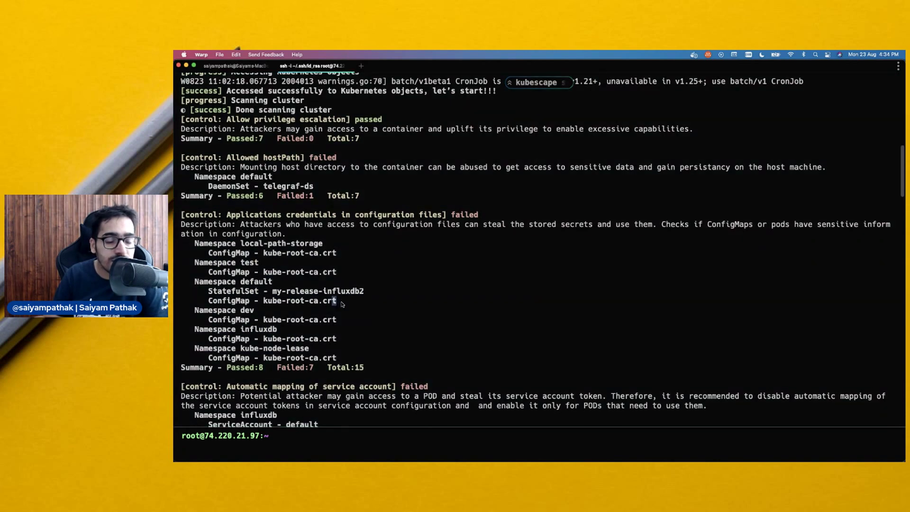
scroll(335, 295, "down", 2)
scroll(320, 280, "down", 2)
scroll(306, 266, "down", 3)
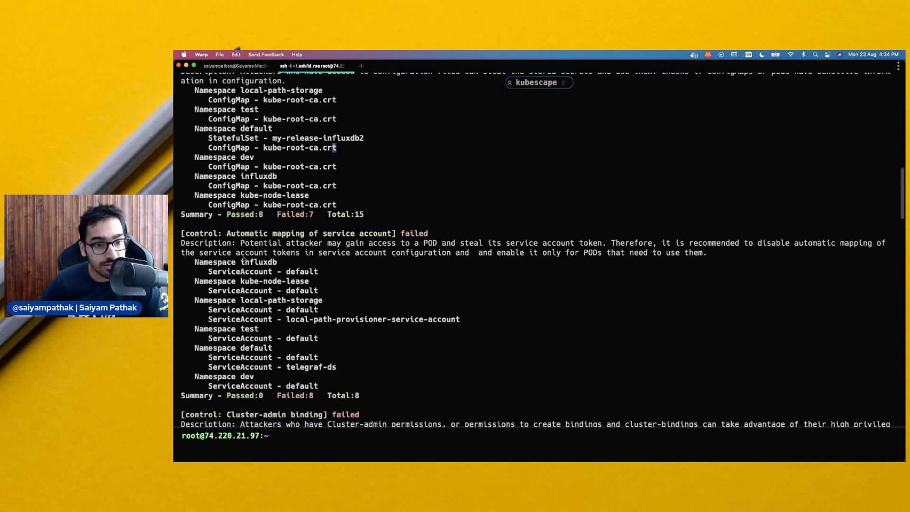
scroll(229, 262, "down", 5)
left_click_drag(227, 292, 327, 293)
Highlight the cluster-admin ClusterRole entries while reading down to Immutable container filesystem.
left_click(260, 302)
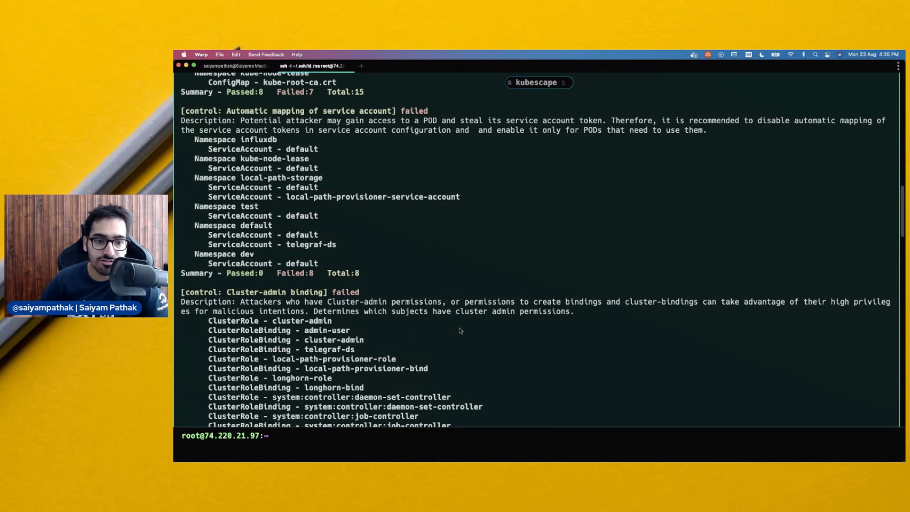
scroll(345, 328, "down", 3)
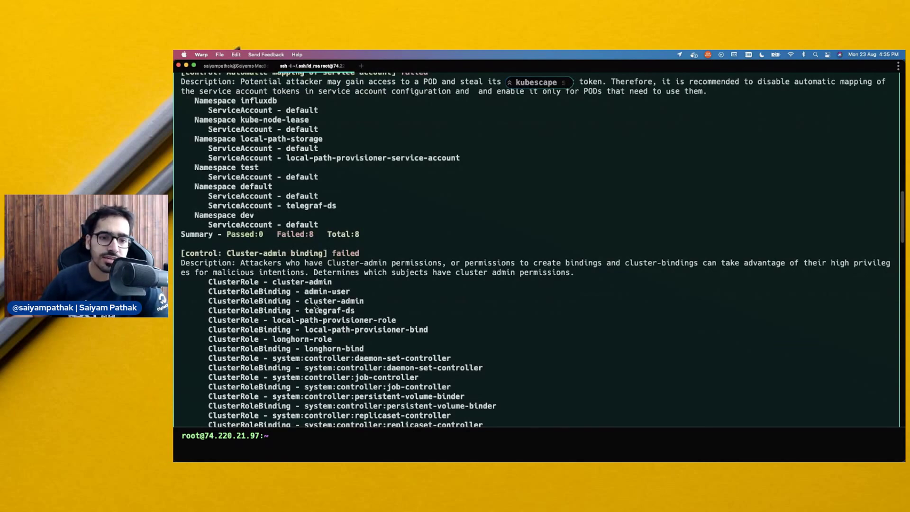
scroll(314, 306, "down", 3)
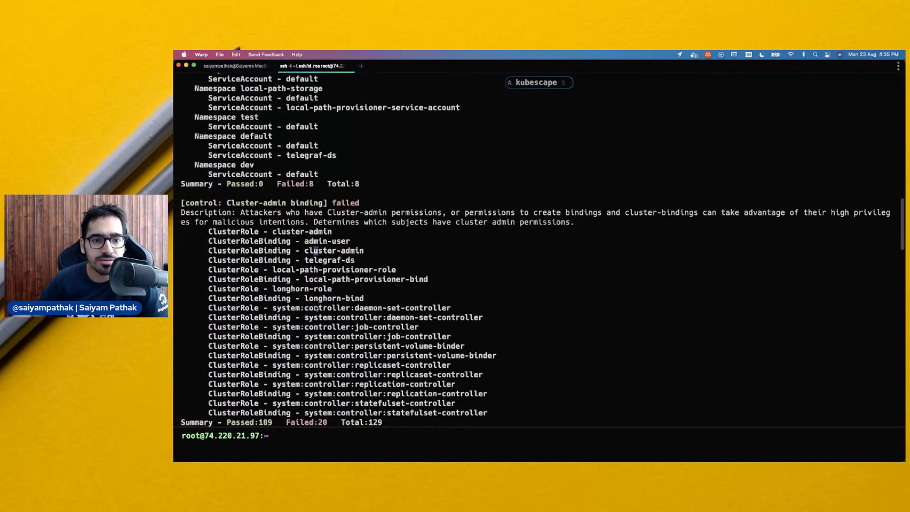
mouse_move(205, 232)
left_mouse_down()
mouse_move(365, 236)
mouse_move(377, 271)
left_mouse_up()
left_click(378, 271)
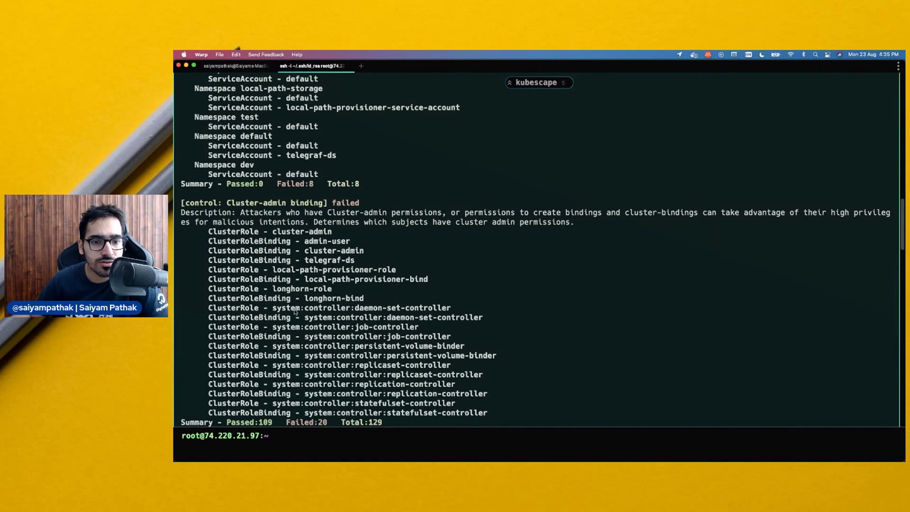
scroll(392, 370, "down", 1)
scroll(390, 369, "down", 3)
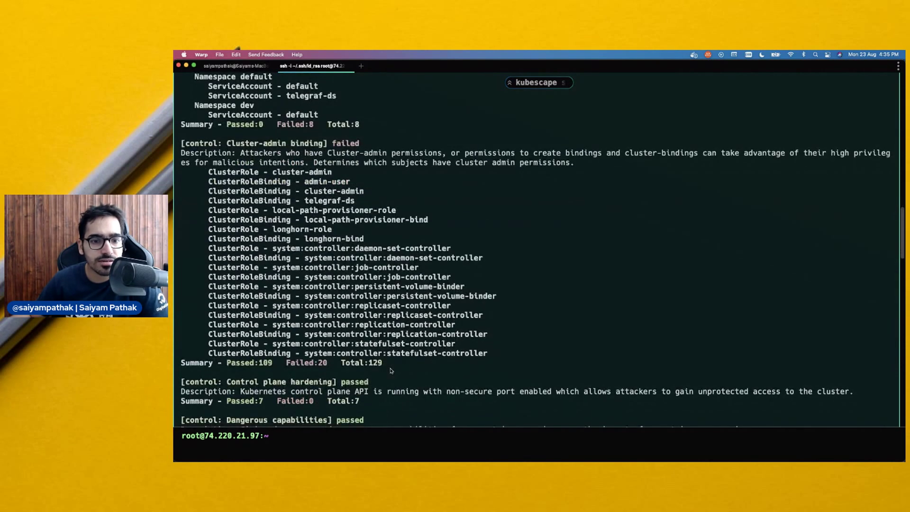
scroll(391, 370, "down", 3)
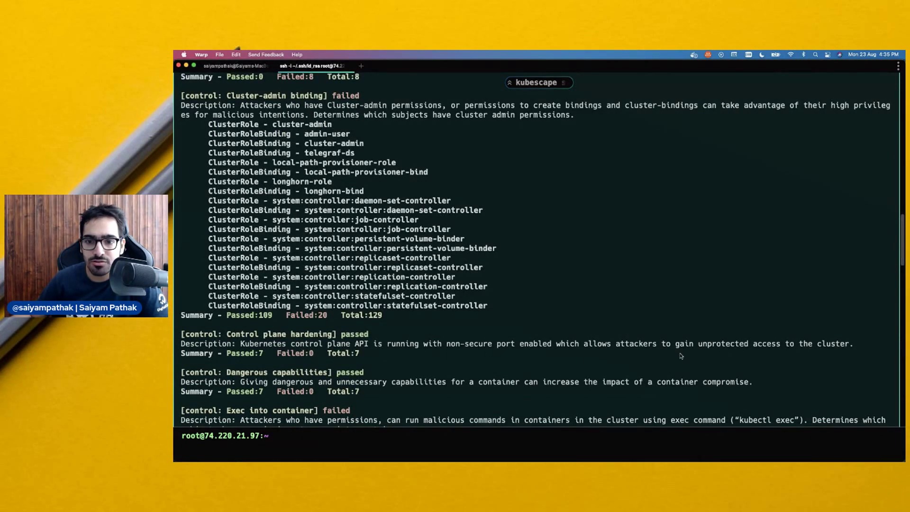
scroll(533, 349, "down", 1)
scroll(531, 348, "down", 3)
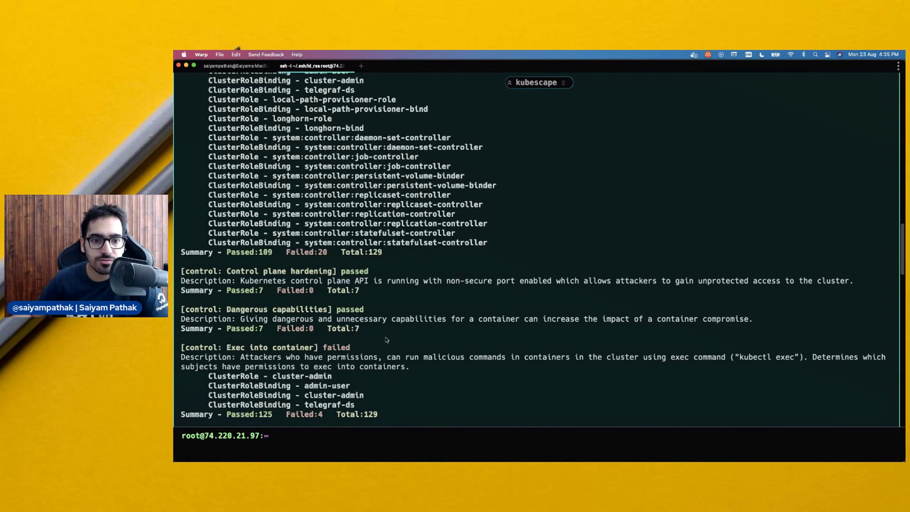
scroll(388, 341, "down", 3)
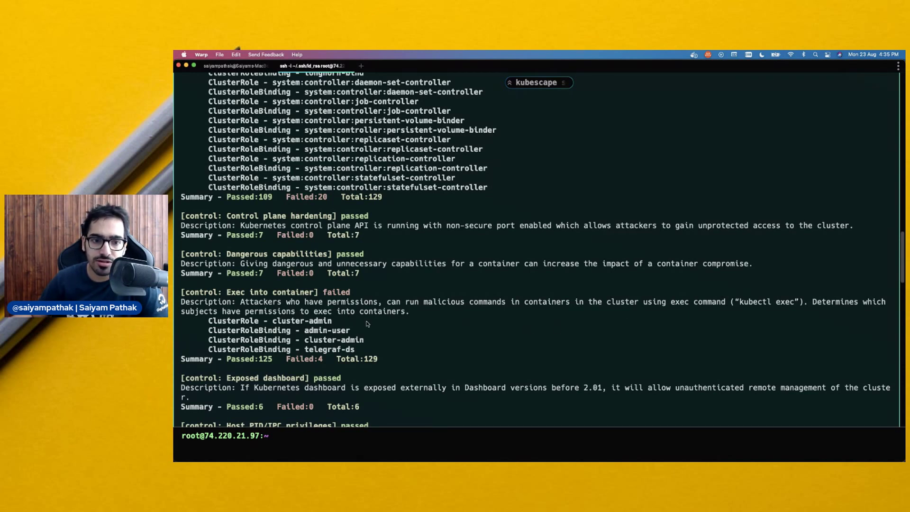
key("Escape")
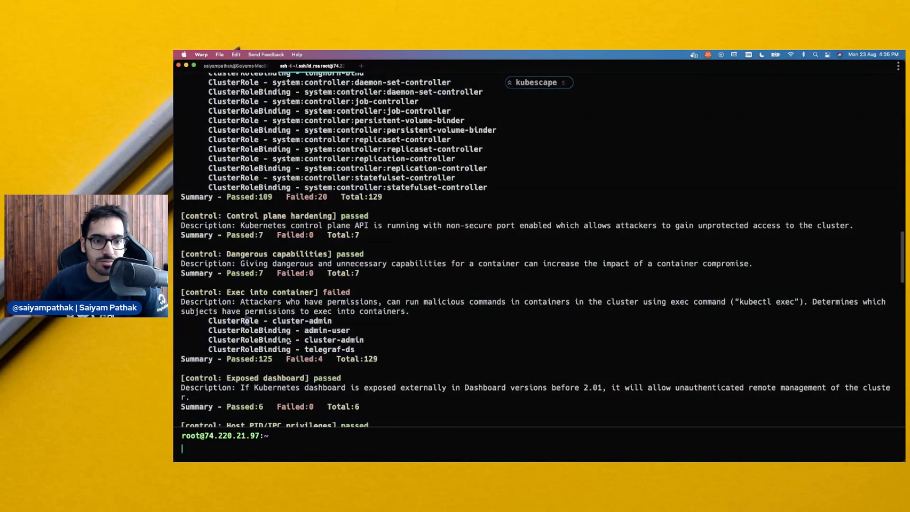
scroll(288, 342, "down", 3)
scroll(288, 342, "down", 1)
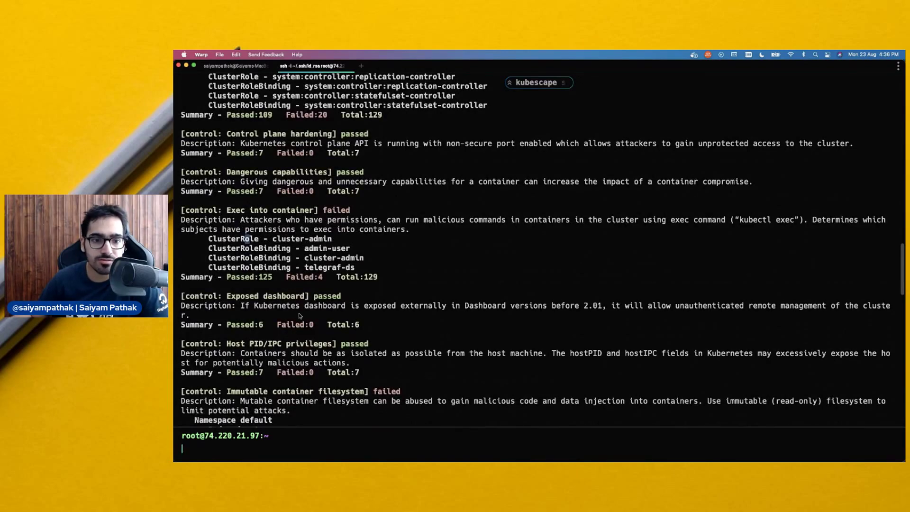
scroll(301, 359, "down", 1)
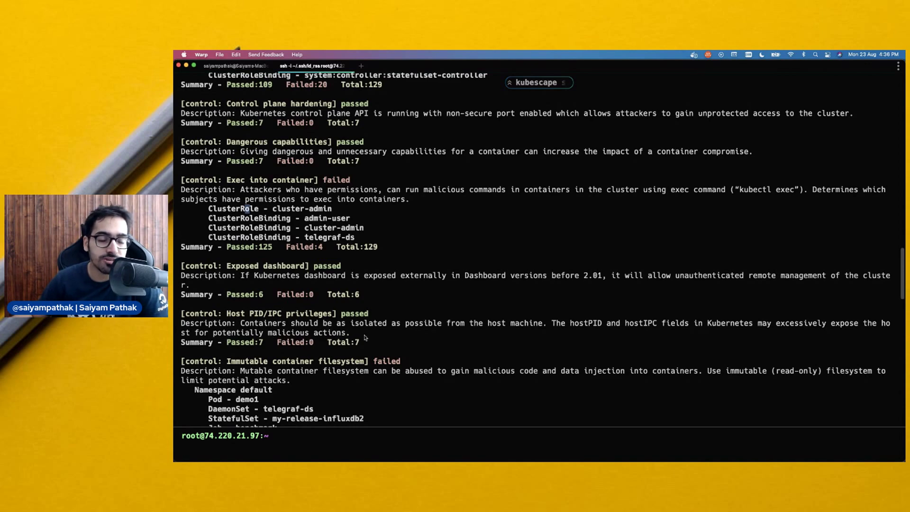
scroll(367, 338, "down", 3)
scroll(368, 338, "down", 3)
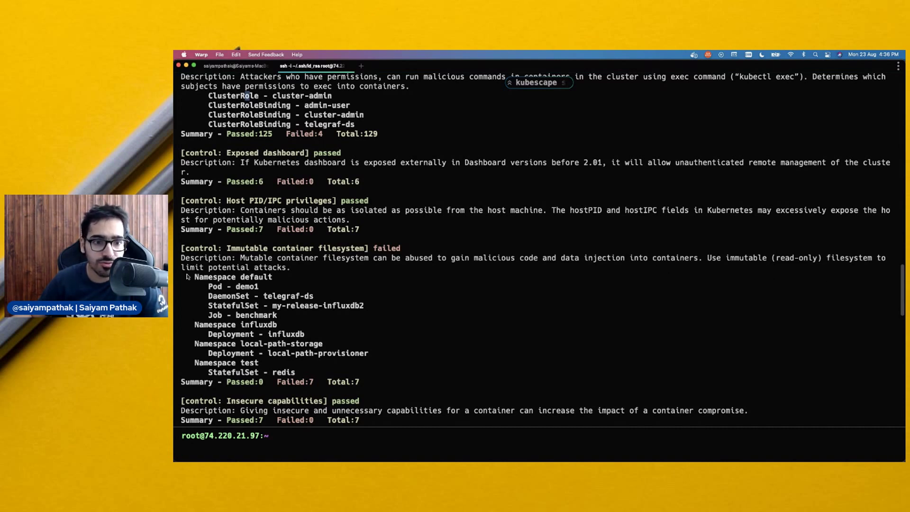
Highlight the resources failing immutable filesystem and the influxdb Deployment entry.
left_click_drag(187, 278, 349, 357)
scroll(382, 361, "down", 3)
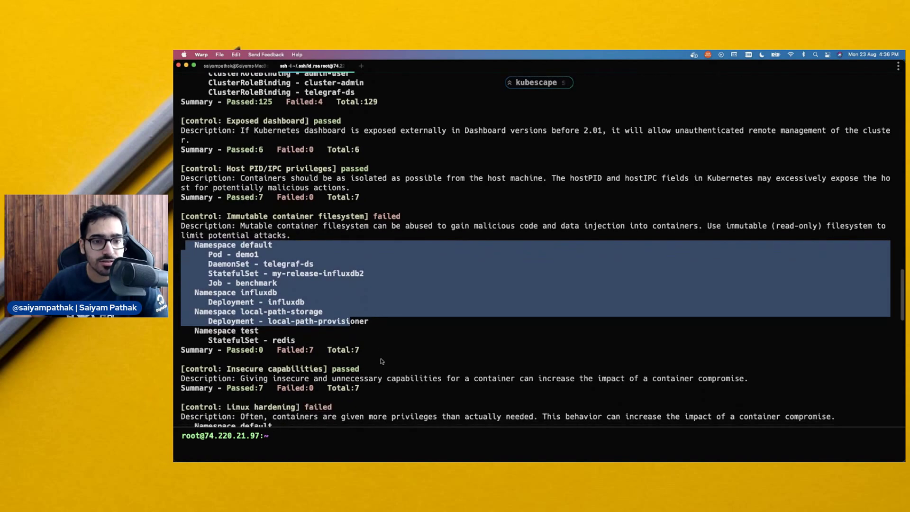
scroll(381, 362, "down", 5)
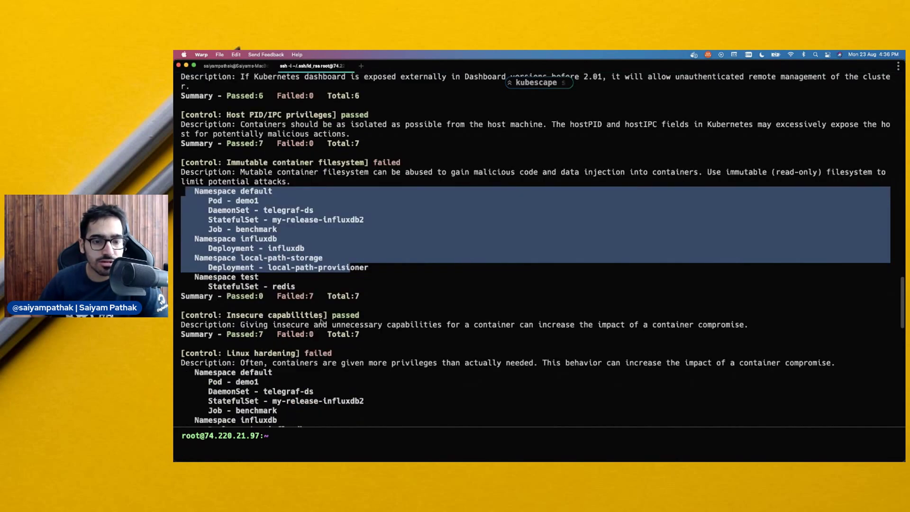
scroll(310, 332, "down", 3)
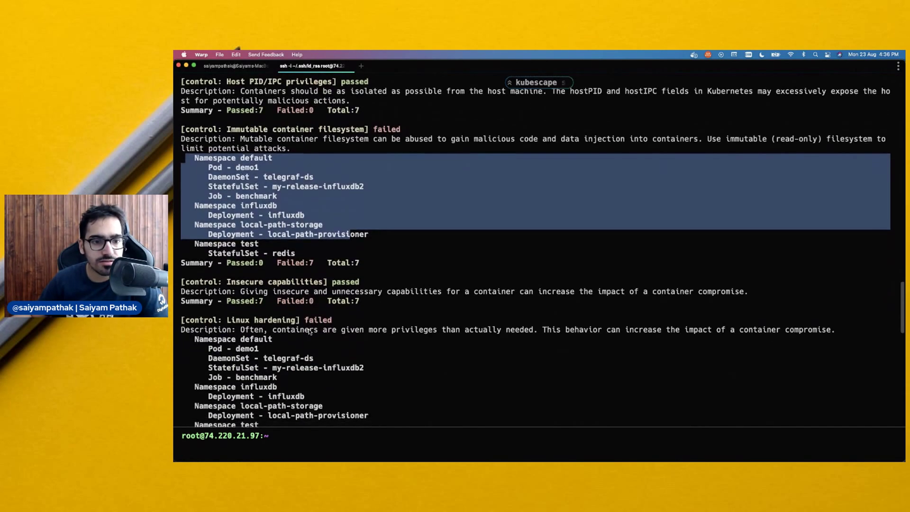
scroll(265, 333, "down", 3)
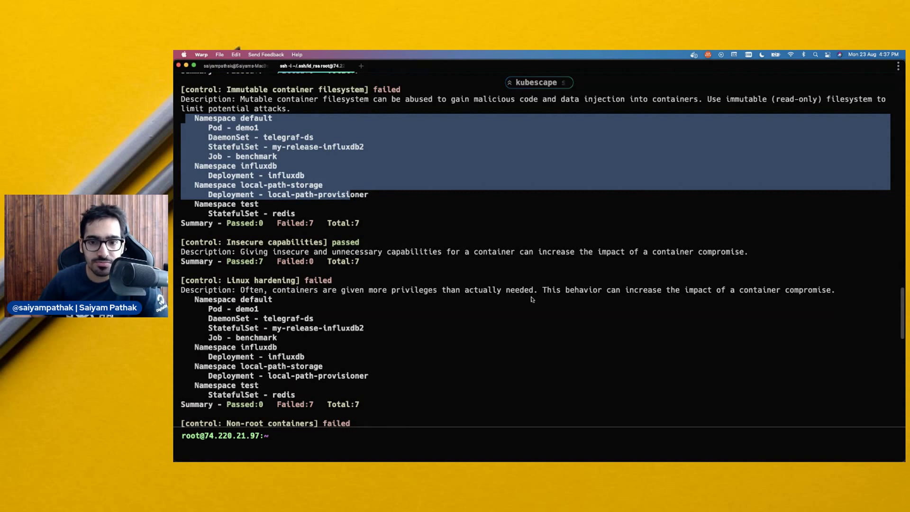
scroll(446, 315, "down", 2)
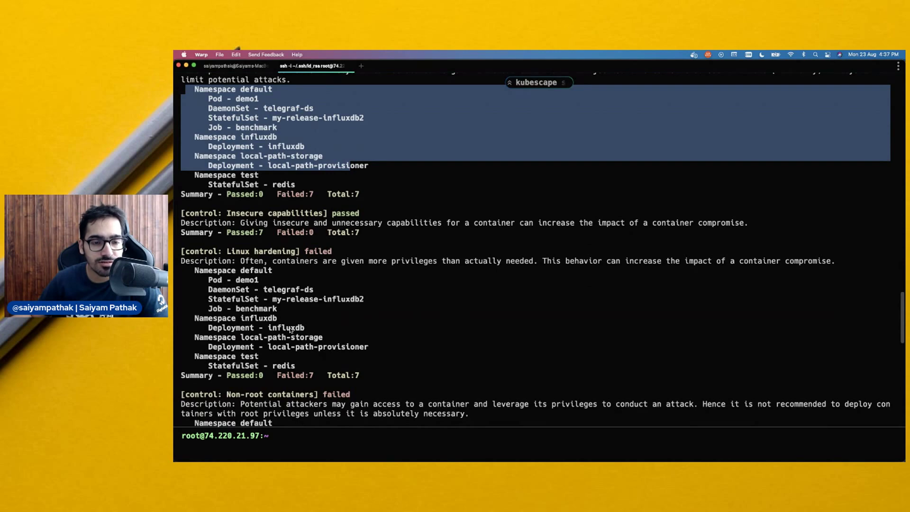
scroll(290, 329, "down", 3)
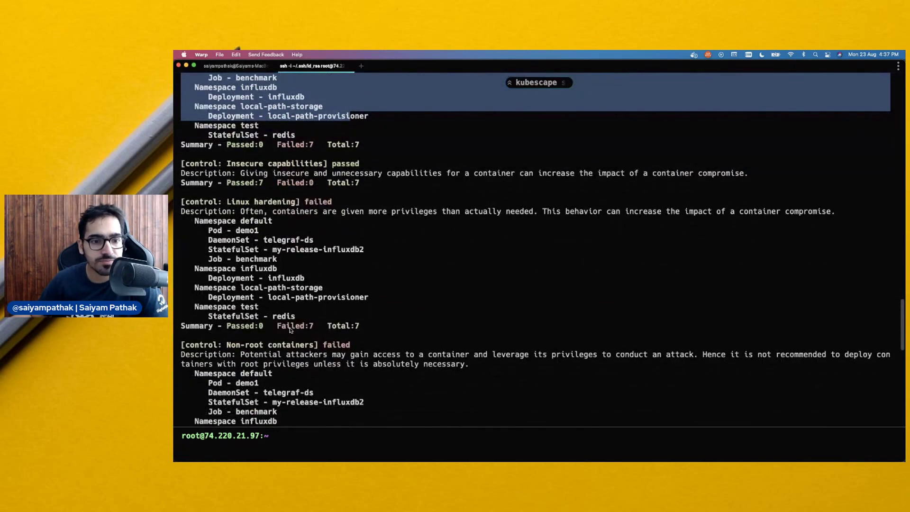
scroll(284, 357, "down", 4)
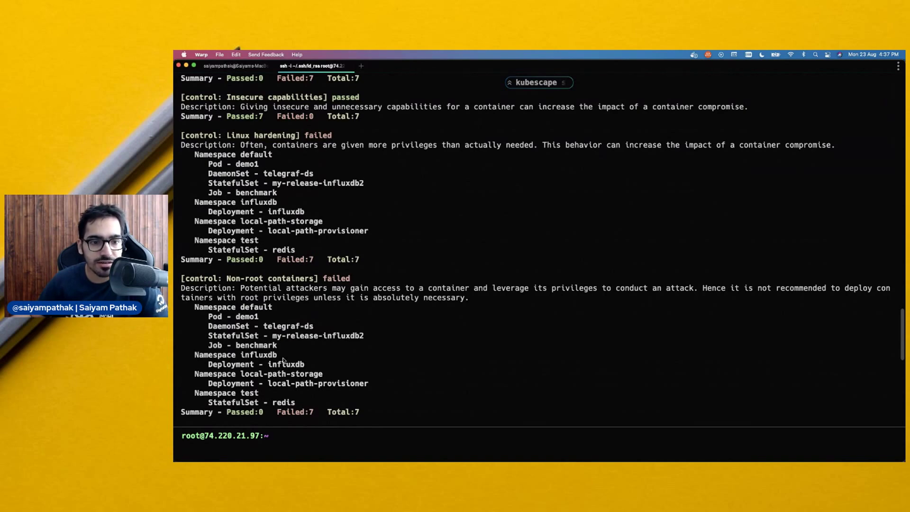
scroll(283, 361, "down", 6)
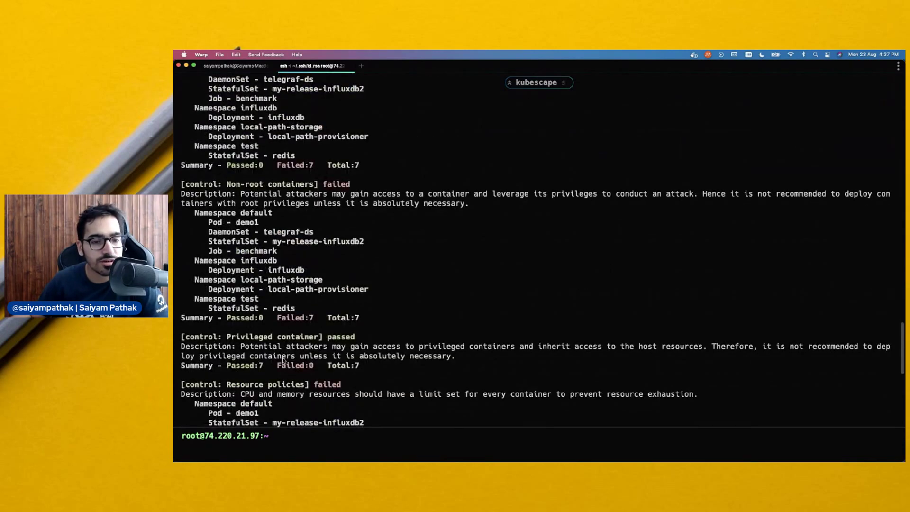
scroll(283, 361, "down", 7)
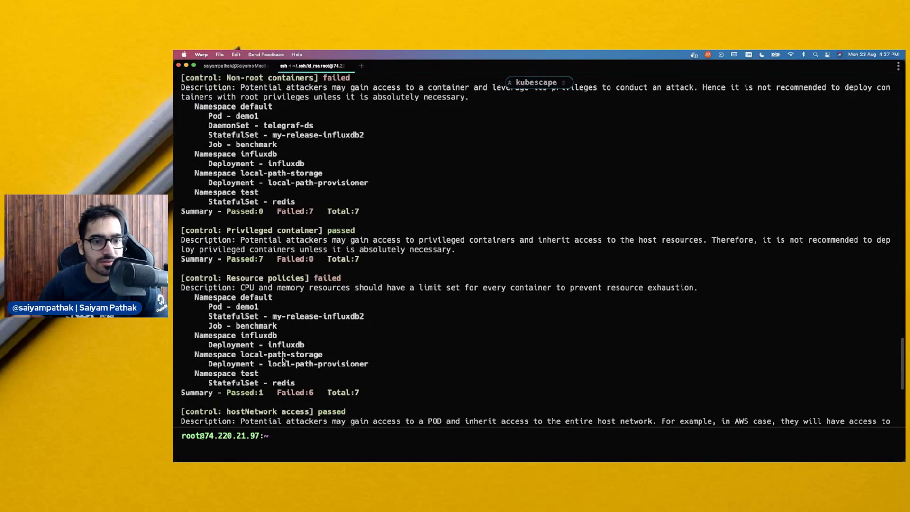
scroll(283, 360, "down", 1)
left_click_drag(231, 333, 308, 334)
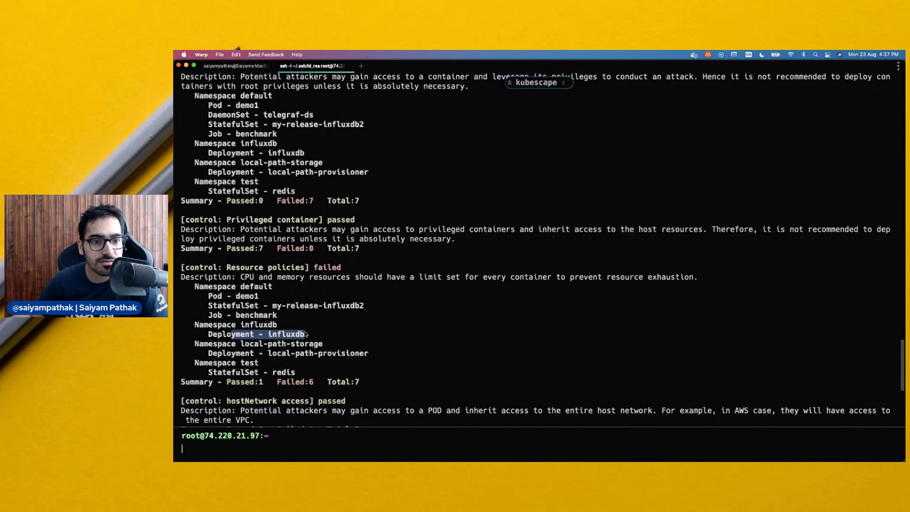
left_click(293, 363)
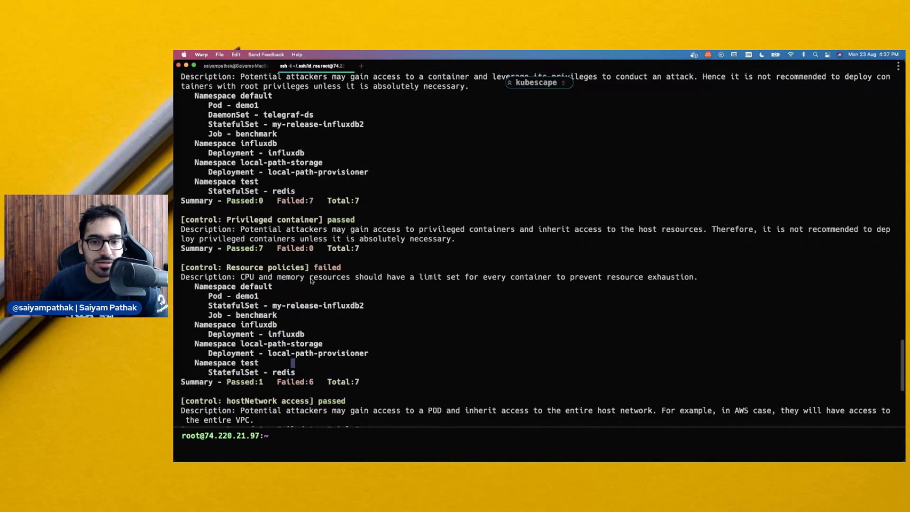
scroll(310, 313, "down", 5)
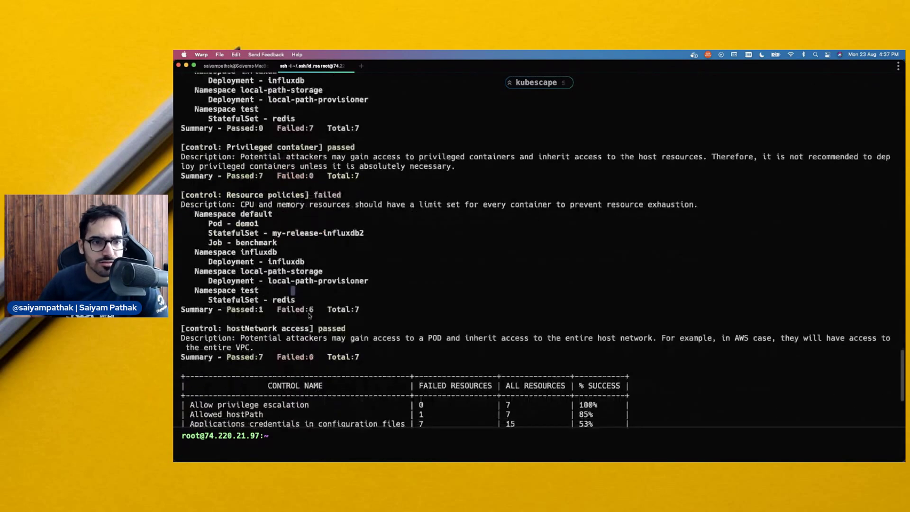
scroll(310, 314, "down", 3)
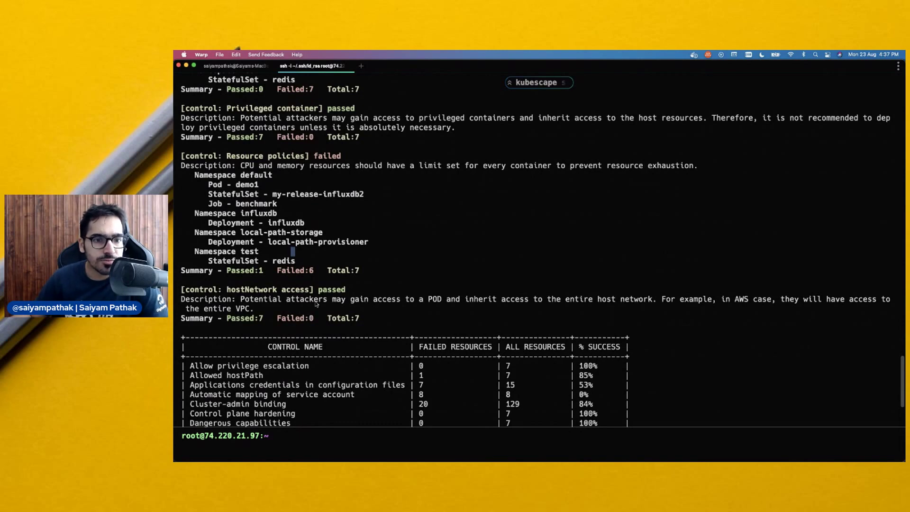
scroll(318, 304, "down", 4)
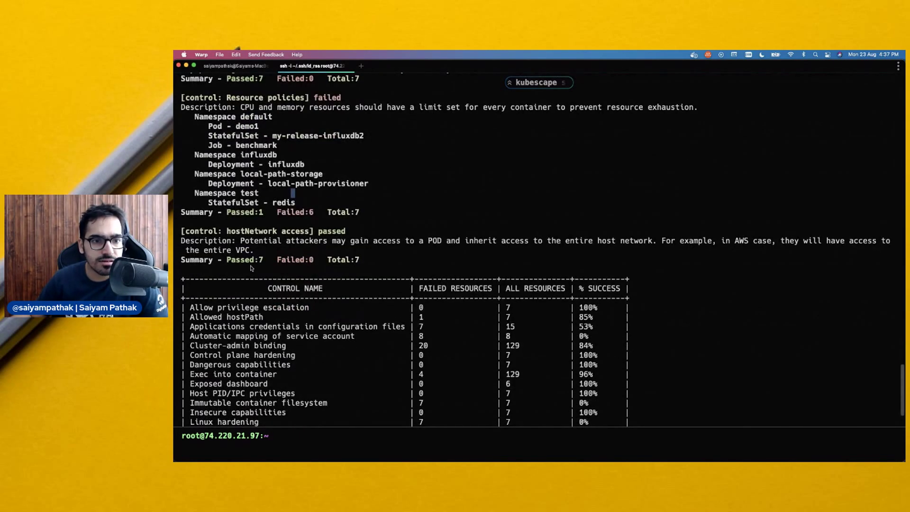
scroll(251, 267, "down", 5)
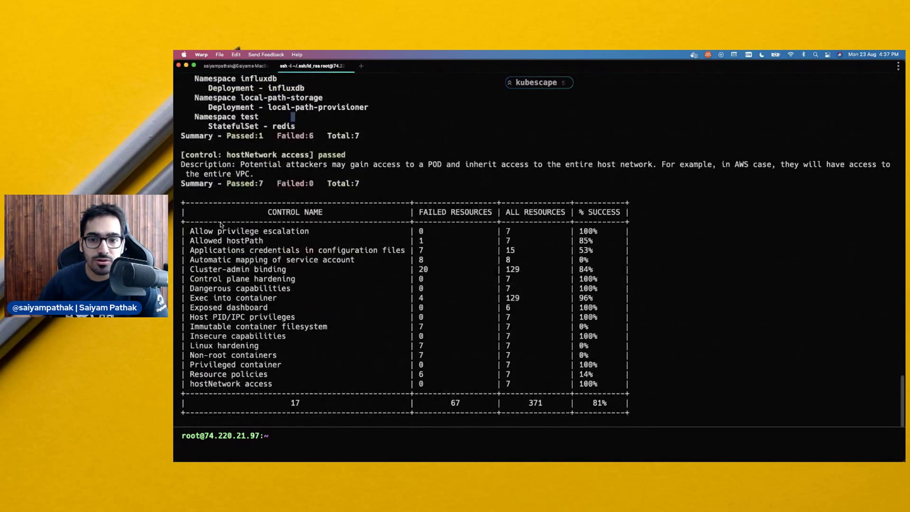
Select the summary table showing 17 controls, 67 of 371 failed, 81% success.
left_click_drag(221, 225, 483, 411)
left_click(484, 410)
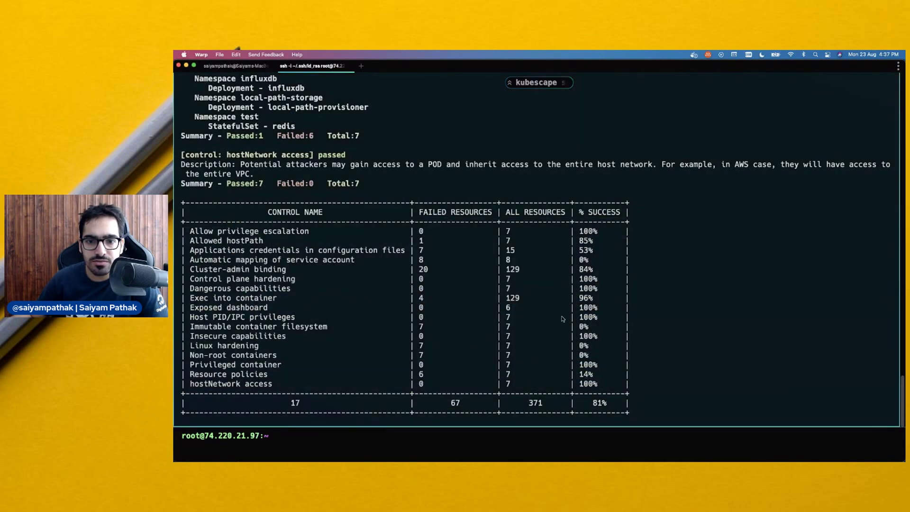
left_click(673, 307)
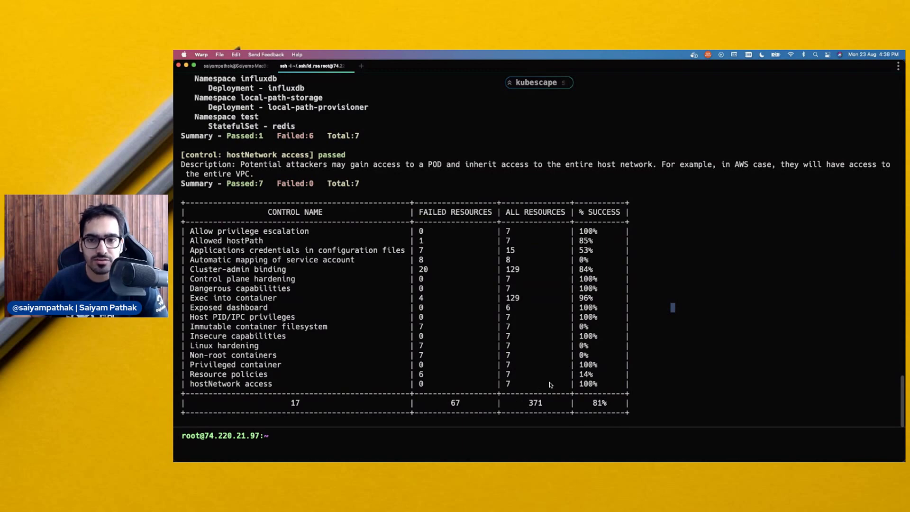
Switch to the Kubescape README in Chrome and read the tests description.
key("super+Tab")
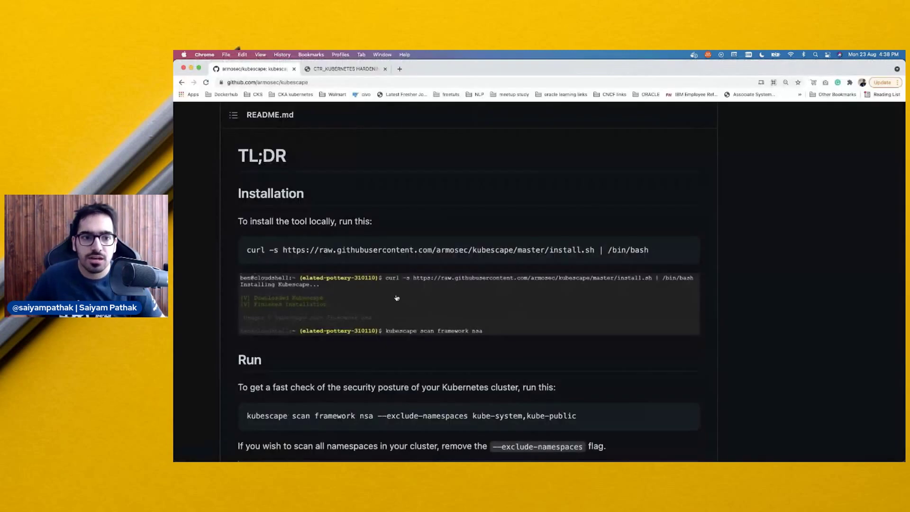
scroll(305, 304, "down", 5)
scroll(305, 304, "down", 5)
scroll(305, 303, "down", 5)
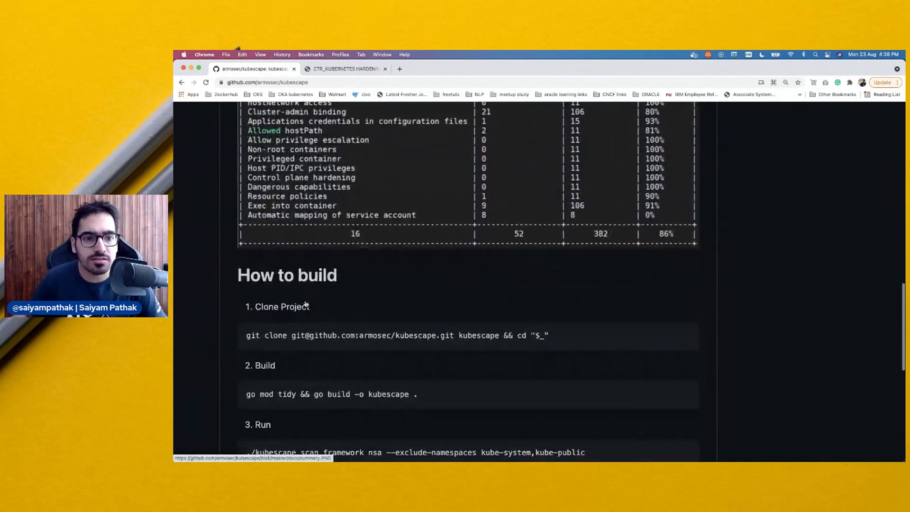
scroll(305, 303, "up", 3)
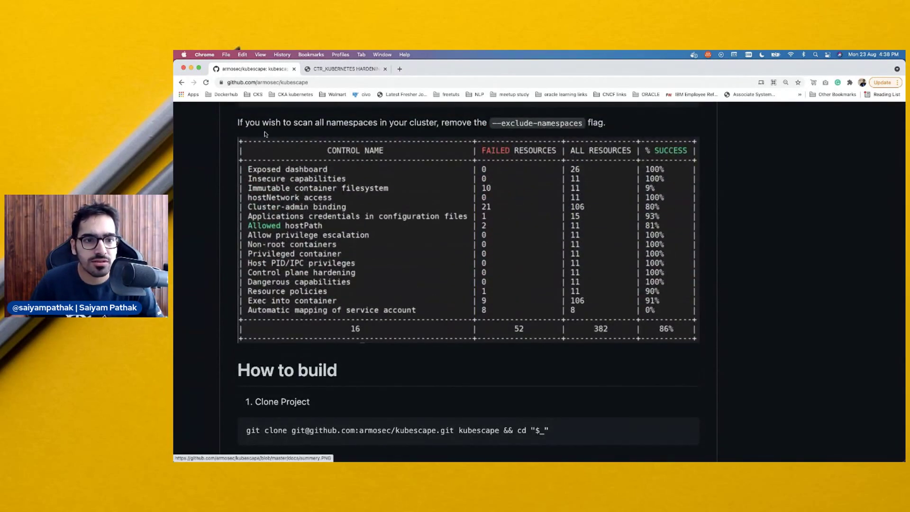
scroll(333, 277, "down", 3)
scroll(333, 278, "down", 4)
scroll(333, 277, "down", 2)
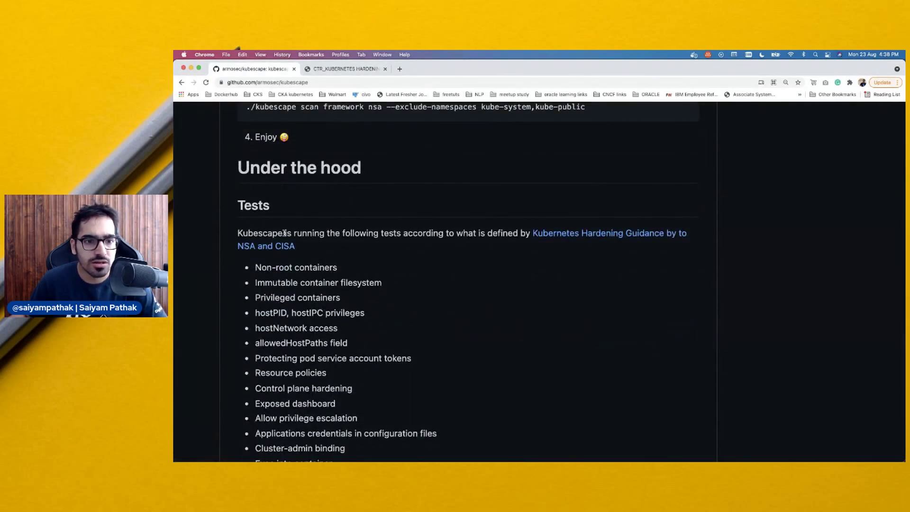
left_click_drag(319, 233, 529, 233)
right_click(352, 312)
left_click(320, 301)
scroll(320, 300, "down", 3)
mouse_move(253, 174)
left_mouse_down()
mouse_move(416, 452)
mouse_move(369, 200)
left_mouse_up()
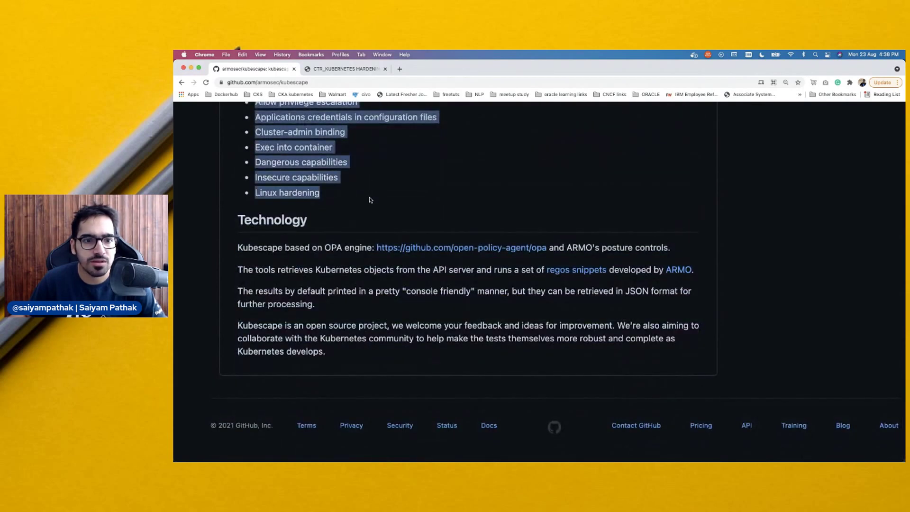
left_click(370, 200)
Zoom the page, note the OPA engine phrase, and open 'regos snippets' in a new tab.
key("super+equal")
left_click_drag(339, 260, 419, 260)
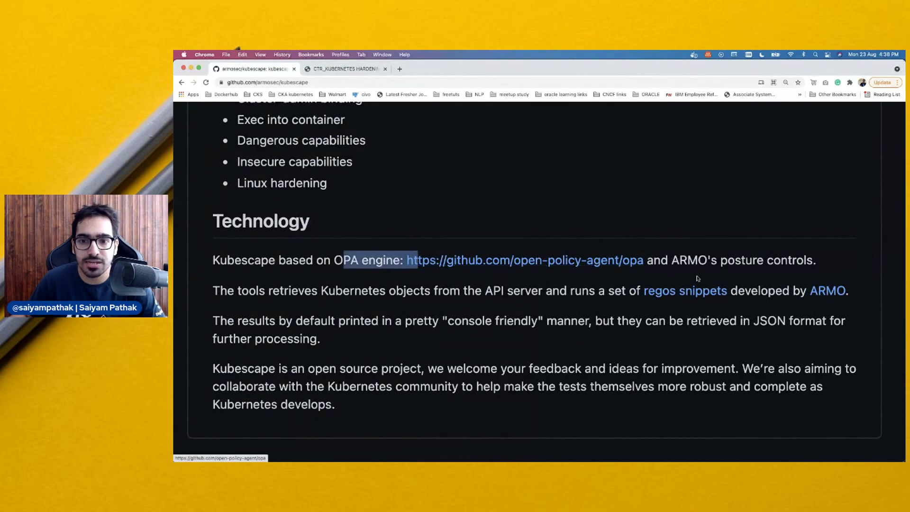
left_click(719, 263)
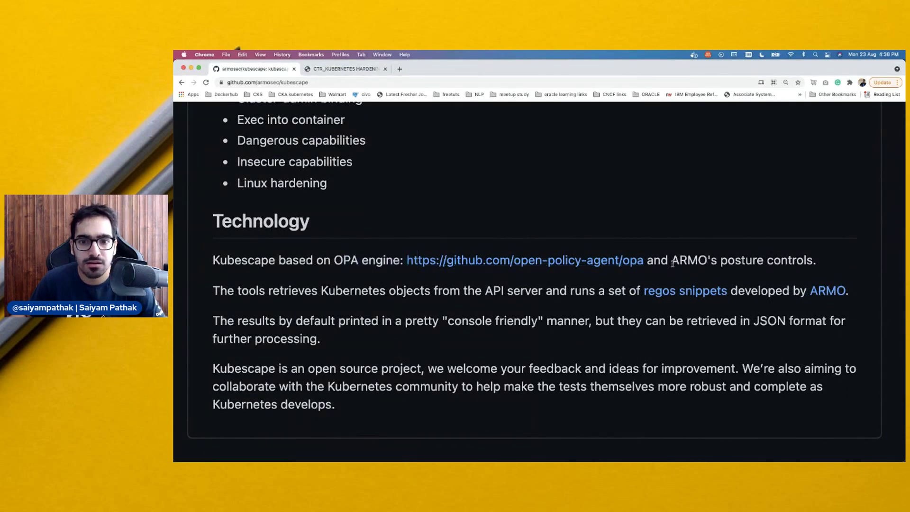
right_click(680, 295)
left_click(694, 297)
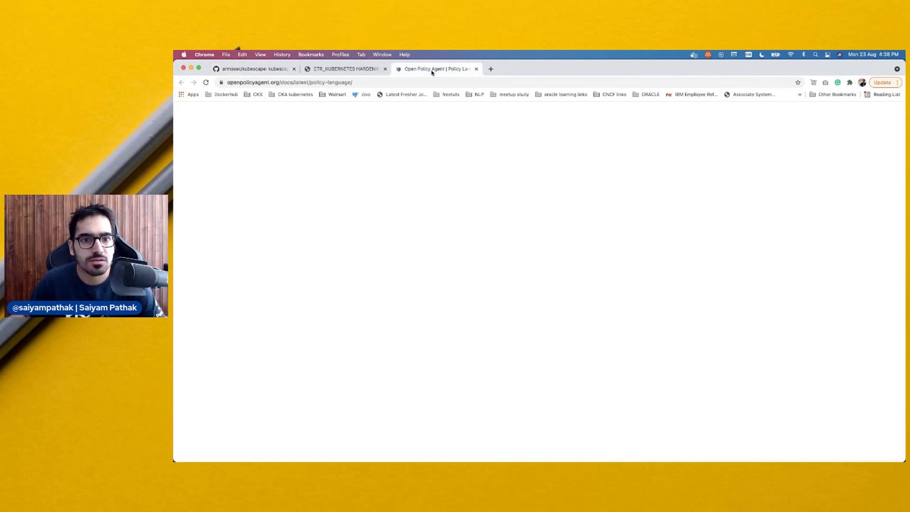
View the OPA Policy Language page, then return to Warp.
left_click(432, 69)
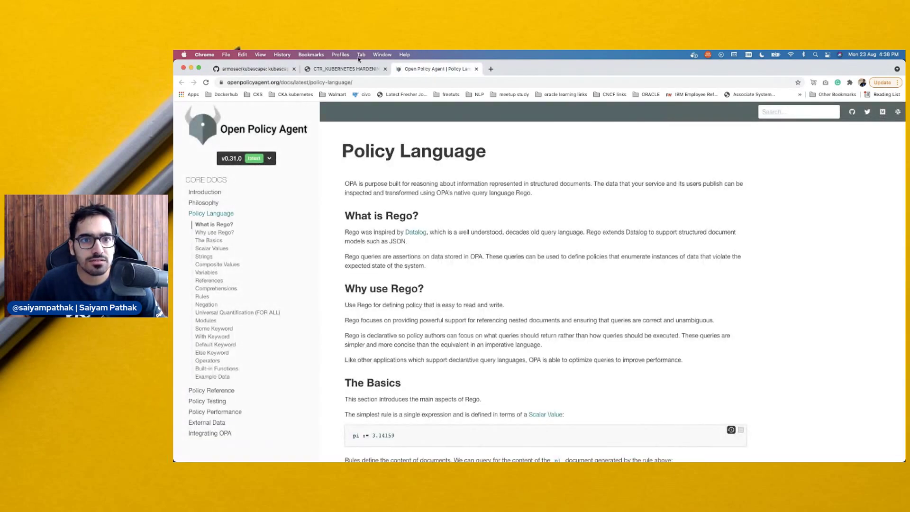
key("ctrl+Tab")
left_click(672, 446)
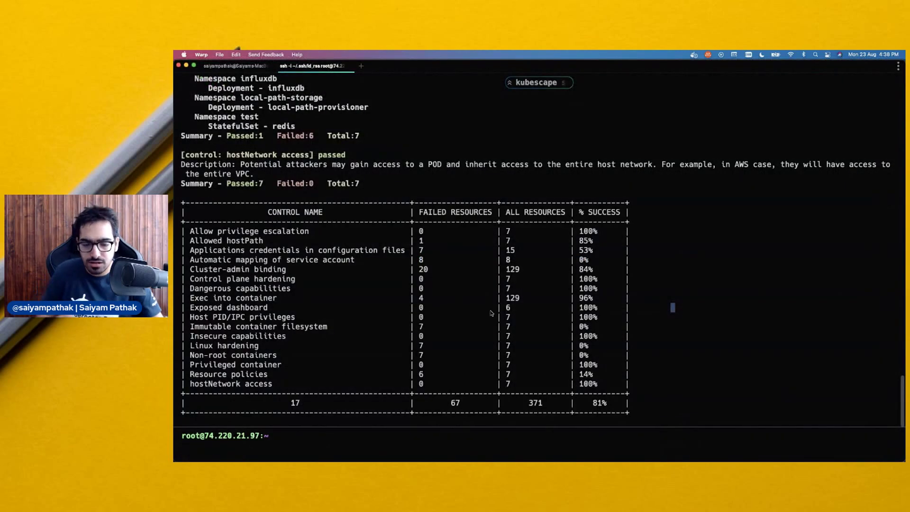
List pods and jobs in all namespaces, highlighting the completed benchmark job in default.
key("Up")
key("Return")
type("kubectl get ")
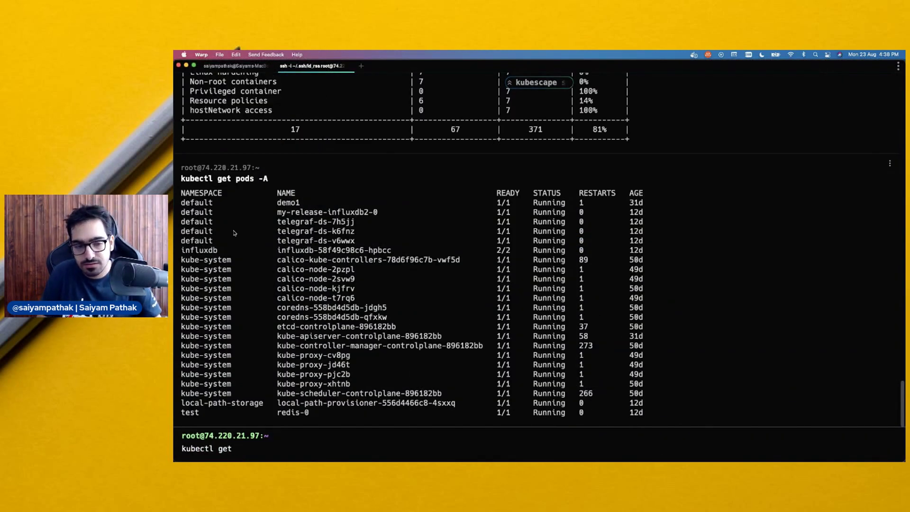
type("jobs")
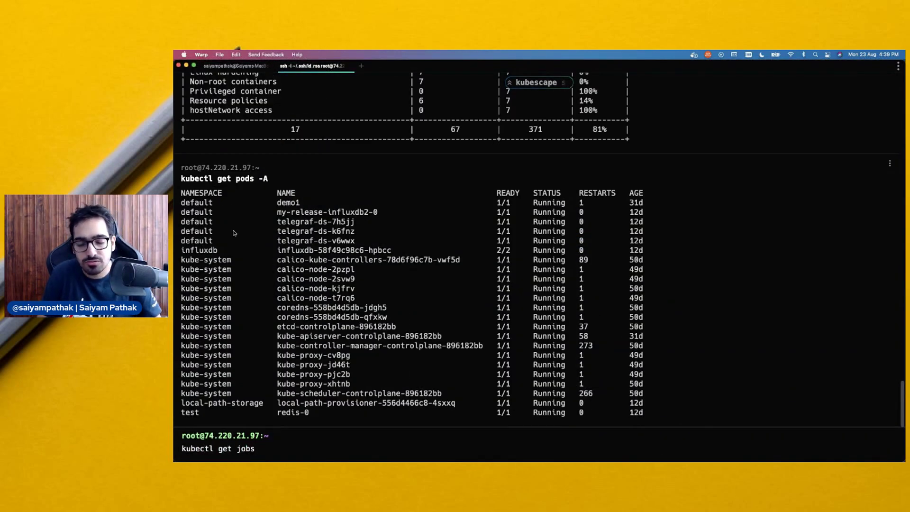
type("-A")
key("Return")
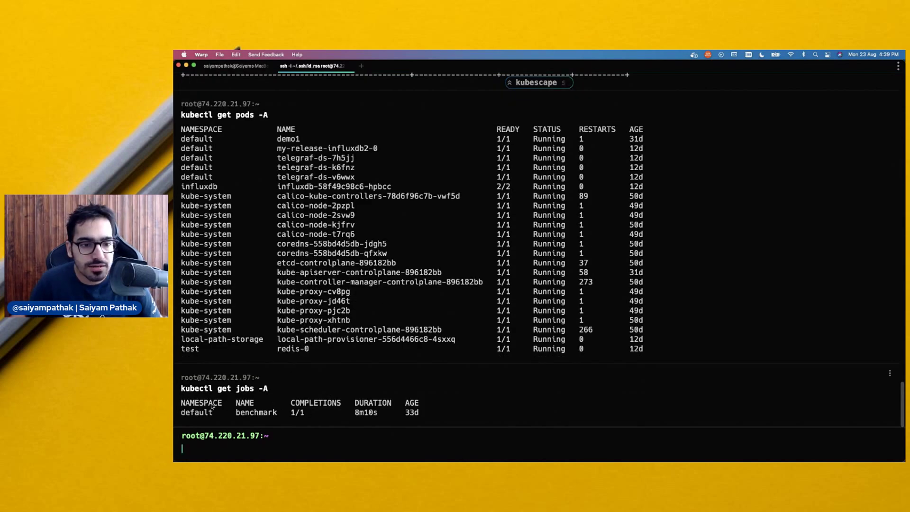
double_click(194, 412)
left_click(231, 410)
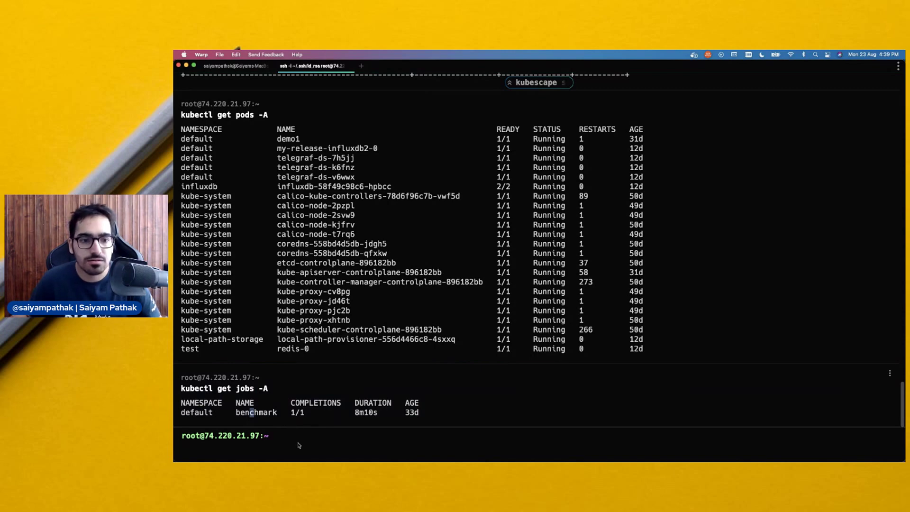
key("super+Tab")
scroll(532, 301, "up", 10)
scroll(532, 301, "up", 10)
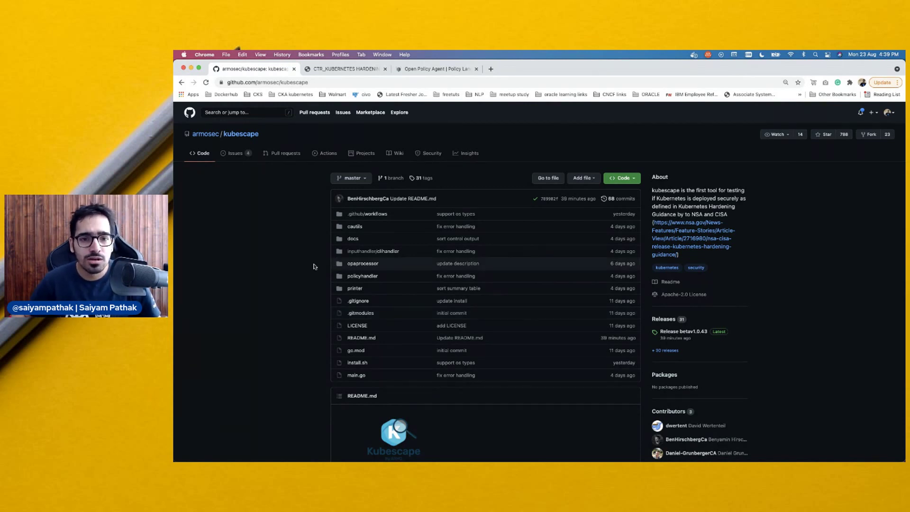
scroll(284, 308, "down", 10)
scroll(283, 308, "down", 10)
scroll(284, 309, "down", 10)
Drag-select the bullet list of NSA hardening tests in the Kubescape README.
left_click_drag(417, 294, 442, 187)
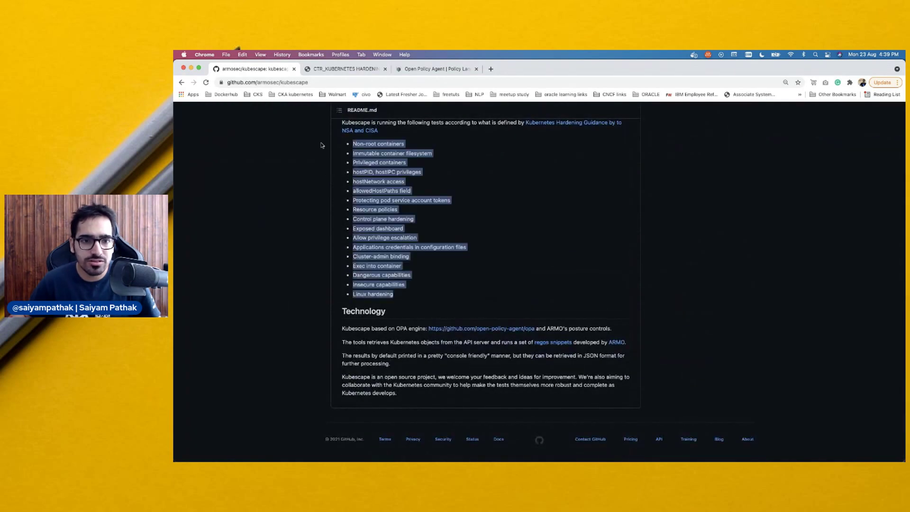
scroll(441, 187, "up", 1)
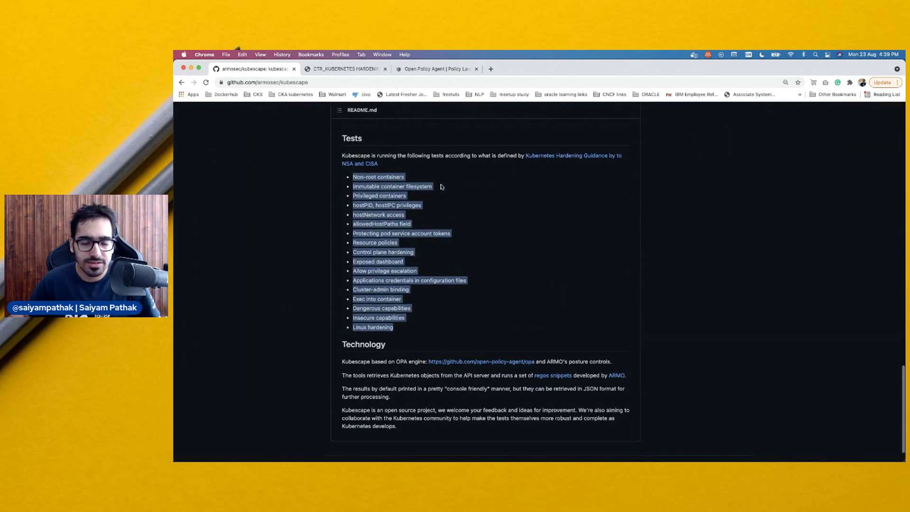